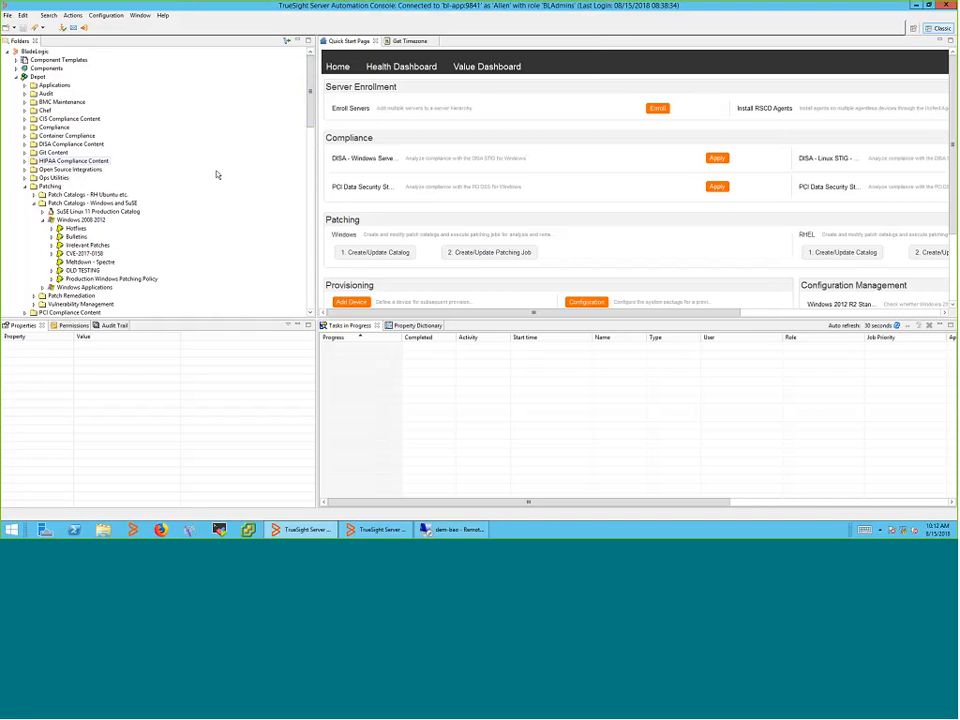
From the Windows 2008 2012 catalog's context menu, create a new Patch Catalog Smart Group
left_click(17, 61)
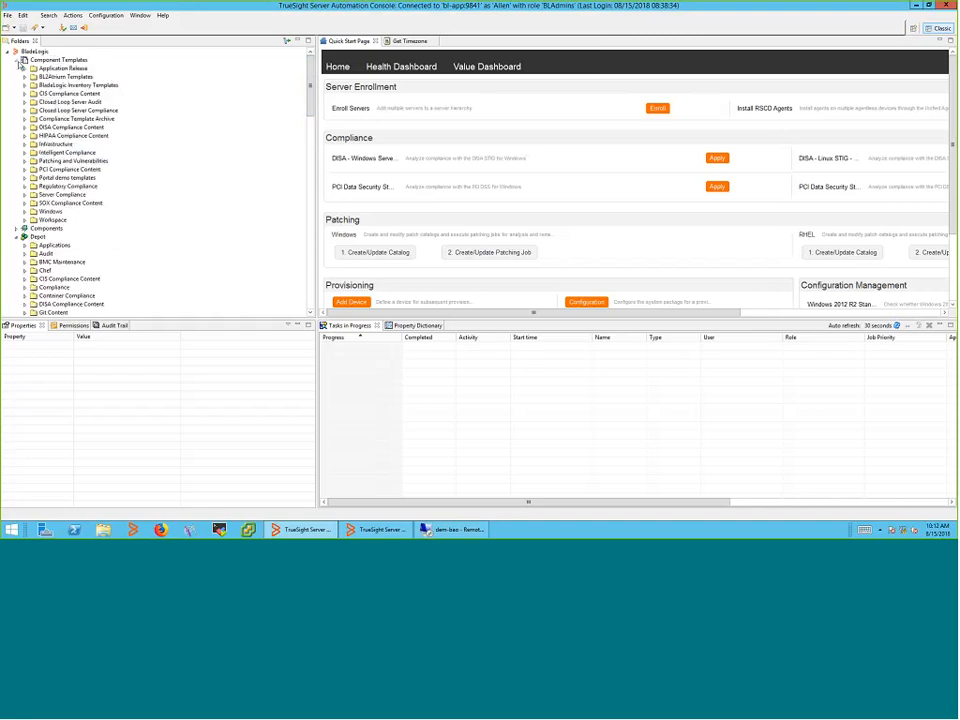
left_click(17, 61)
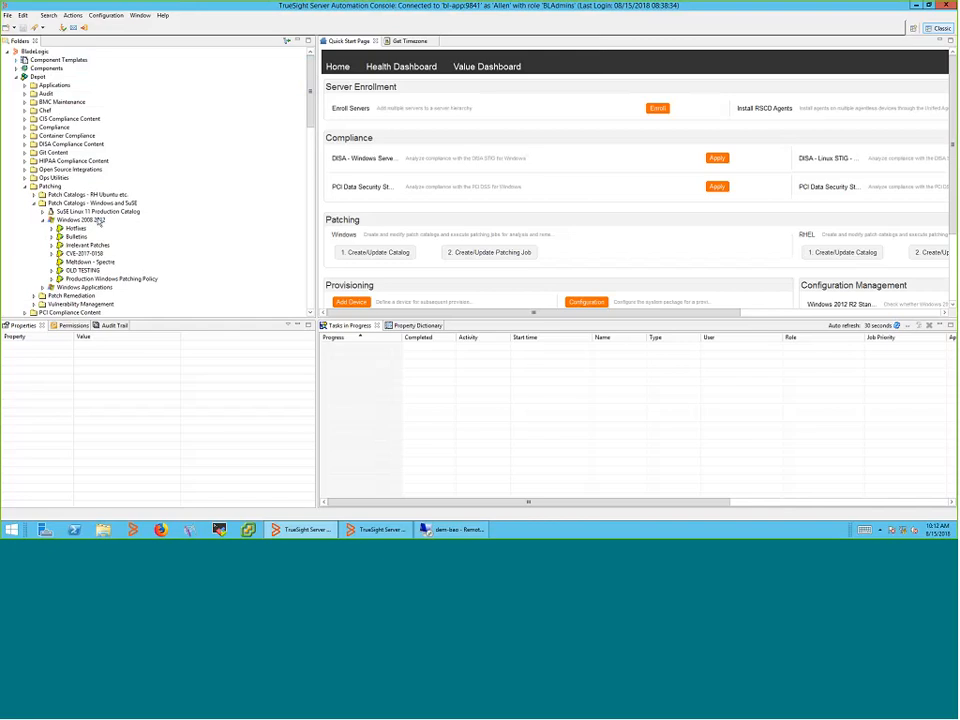
left_click(98, 221)
right_click(99, 222)
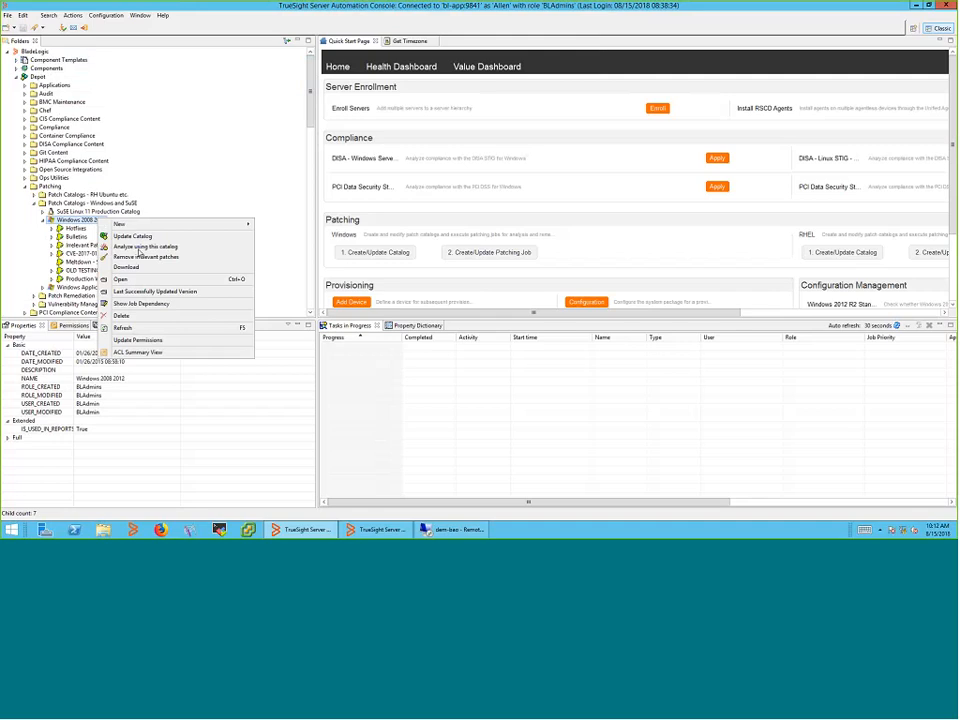
left_click(225, 198)
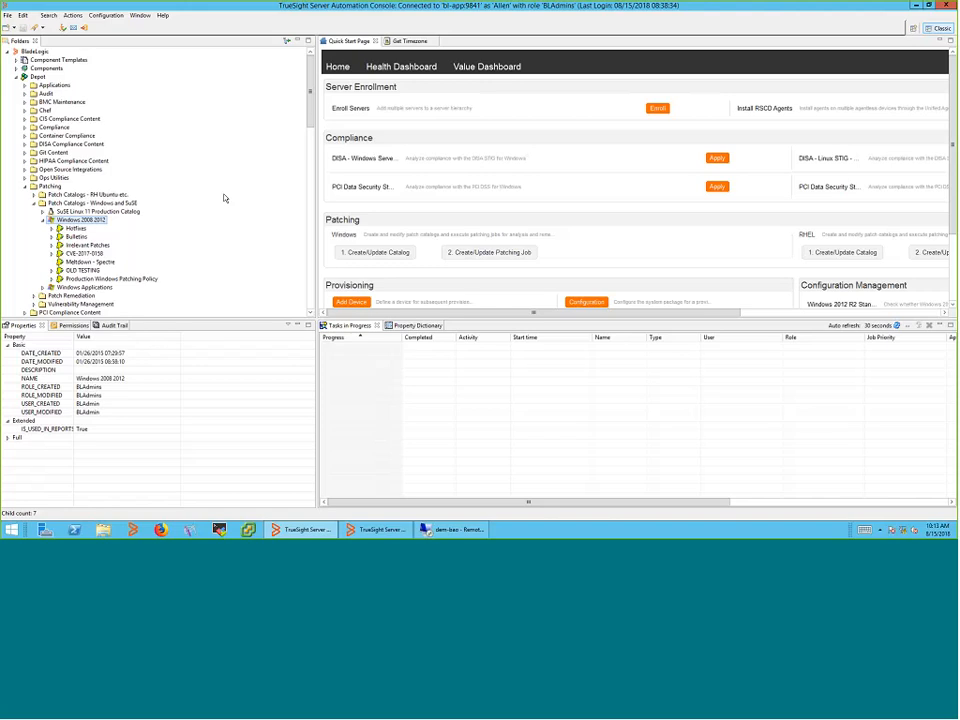
right_click(101, 222)
mouse_move(253, 230)
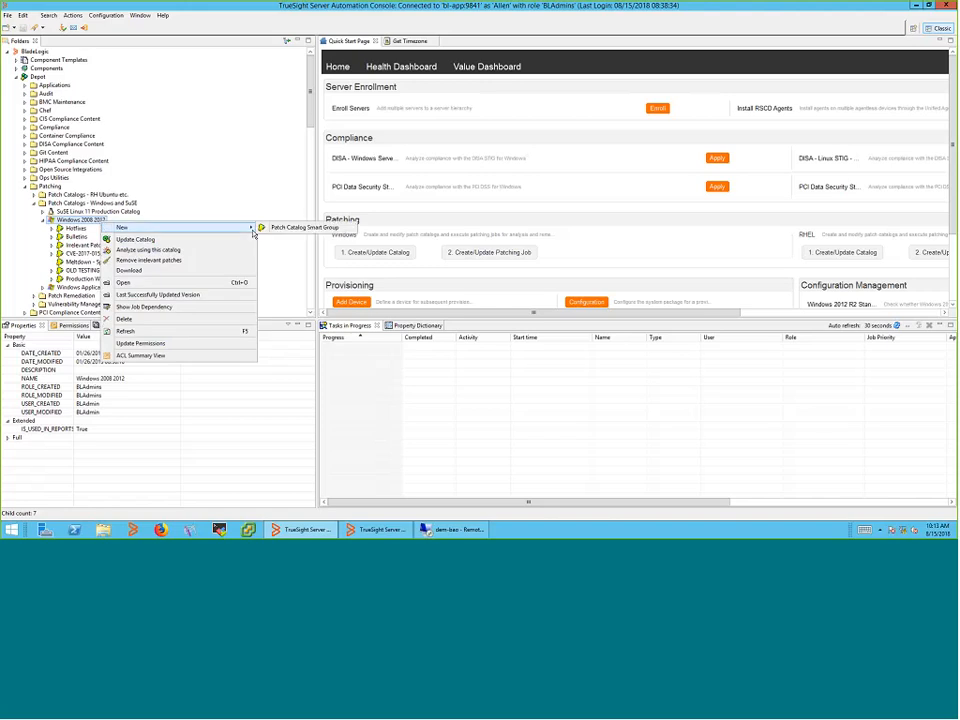
left_click(300, 227)
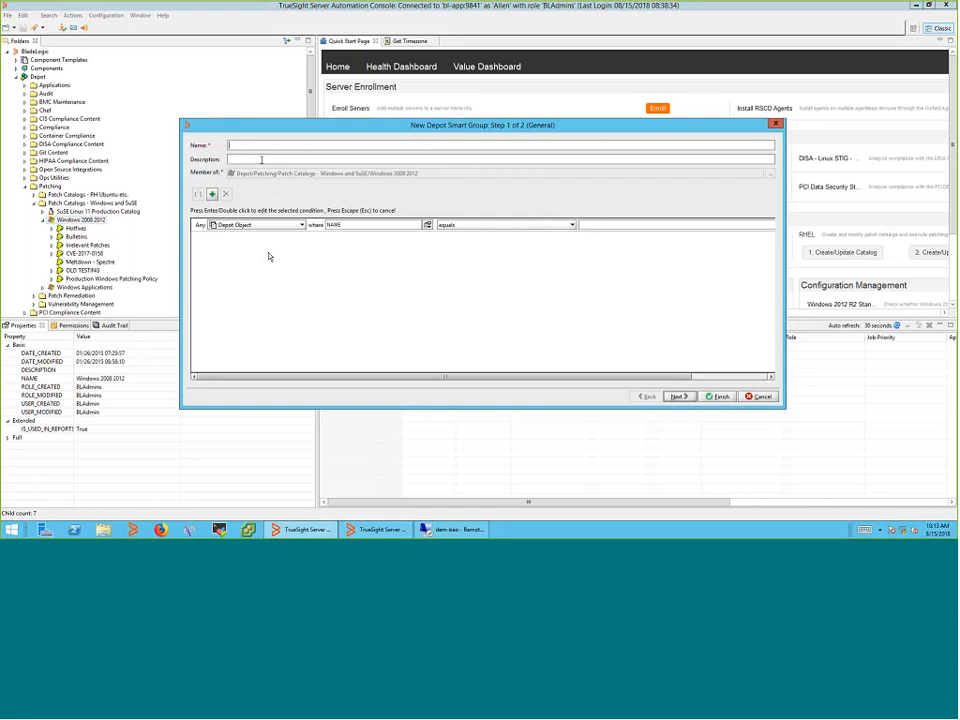
Enter 'Important and Critial Patches older than 30 days' as the group name, correcting a stray word
type("Im")
type("porta")
type("nt and")
type(" Crit")
type("ial Patche")
type("s")
type("wi")
type("t")
key("BackSpace")
key("BackSpace")
key("BackSpace")
type("older than 30 days")
Add a Windows Bulletin condition where VENDOR_IMPACT equals Critical, joined with OR
left_click(276, 225)
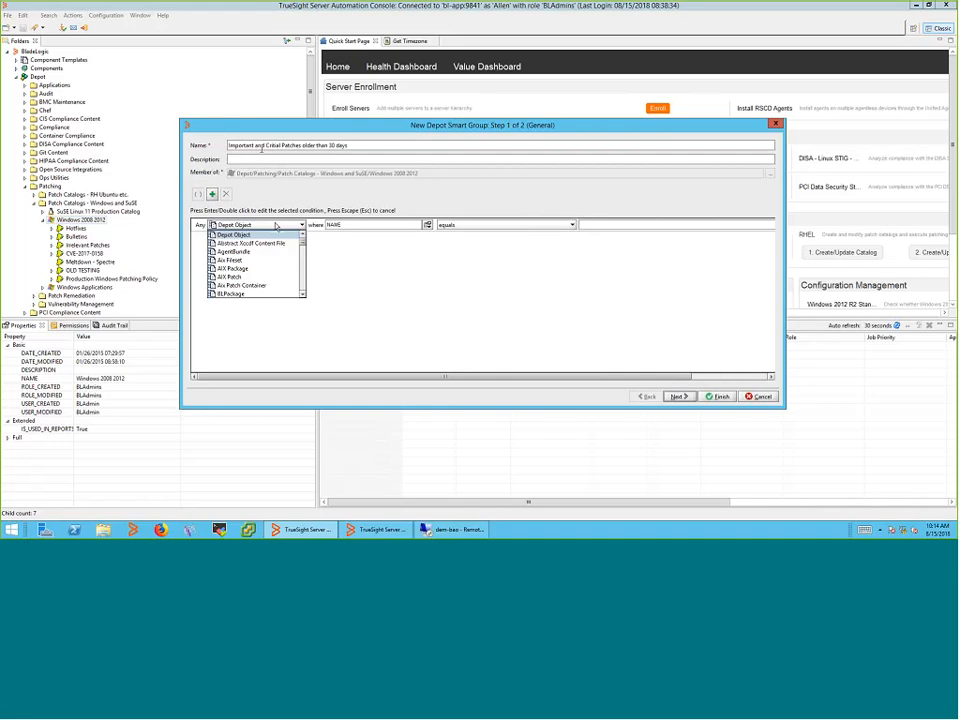
left_click_drag(303, 252, 304, 271)
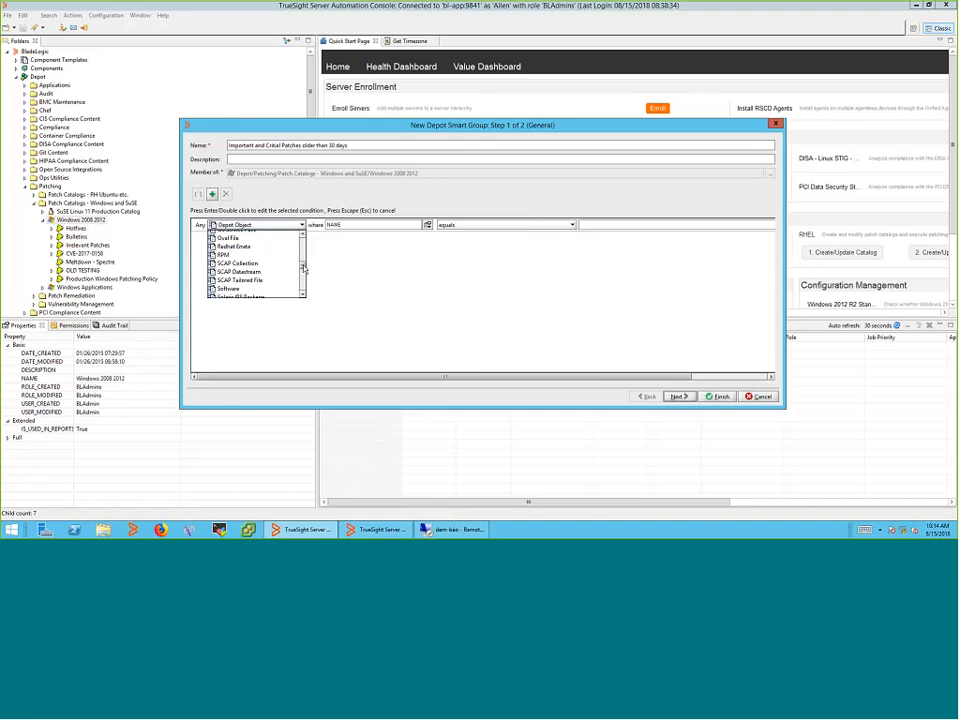
left_click_drag(304, 271, 305, 292)
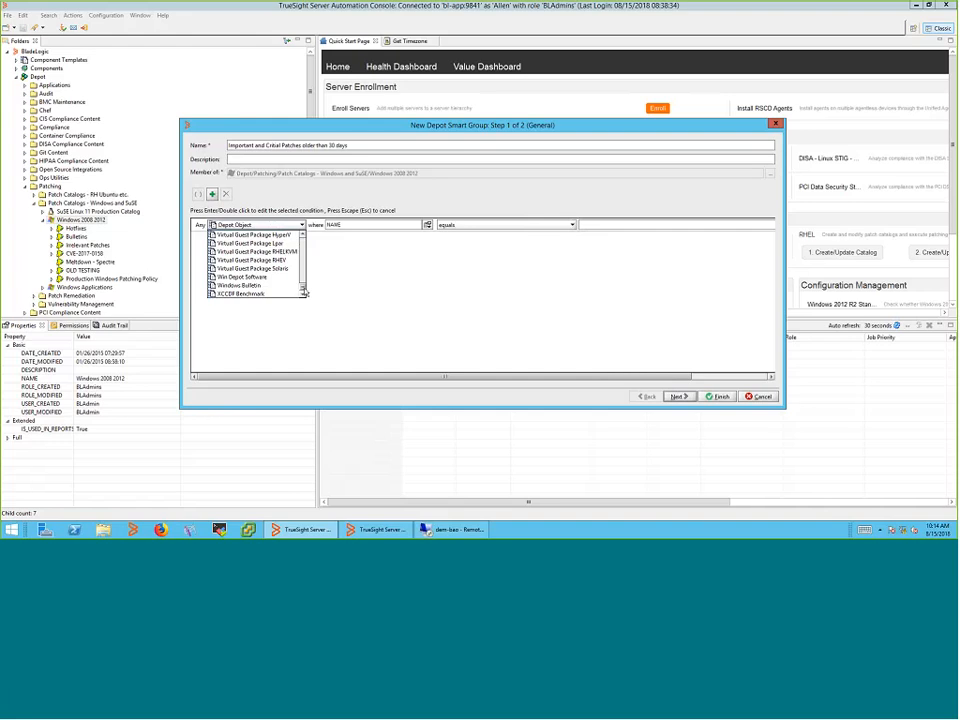
left_click(242, 286)
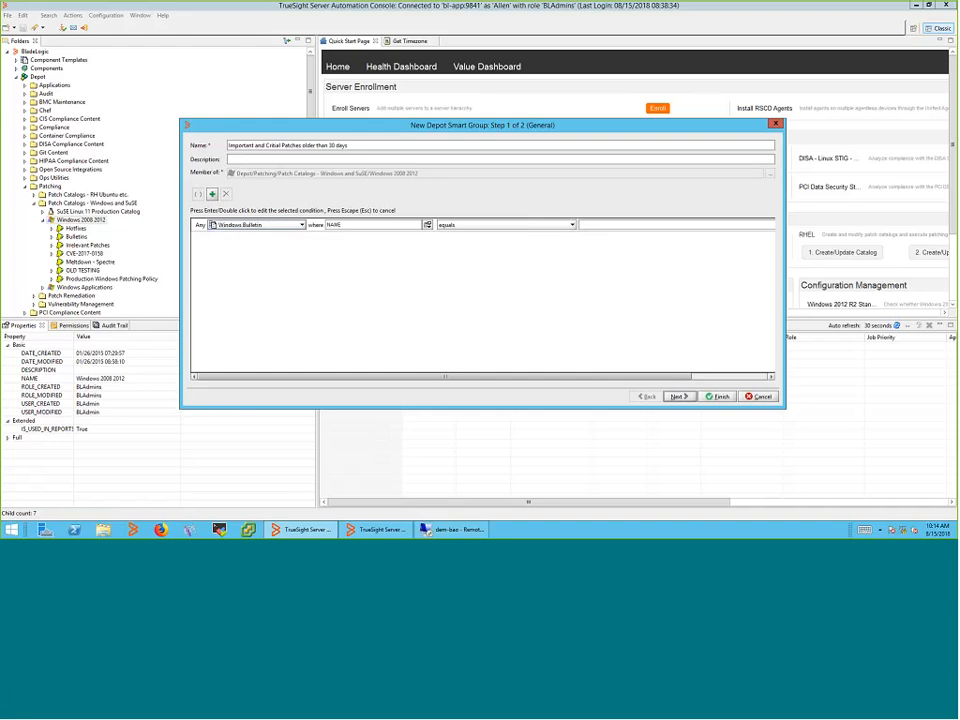
left_click(428, 225)
left_click_drag(430, 243, 432, 285)
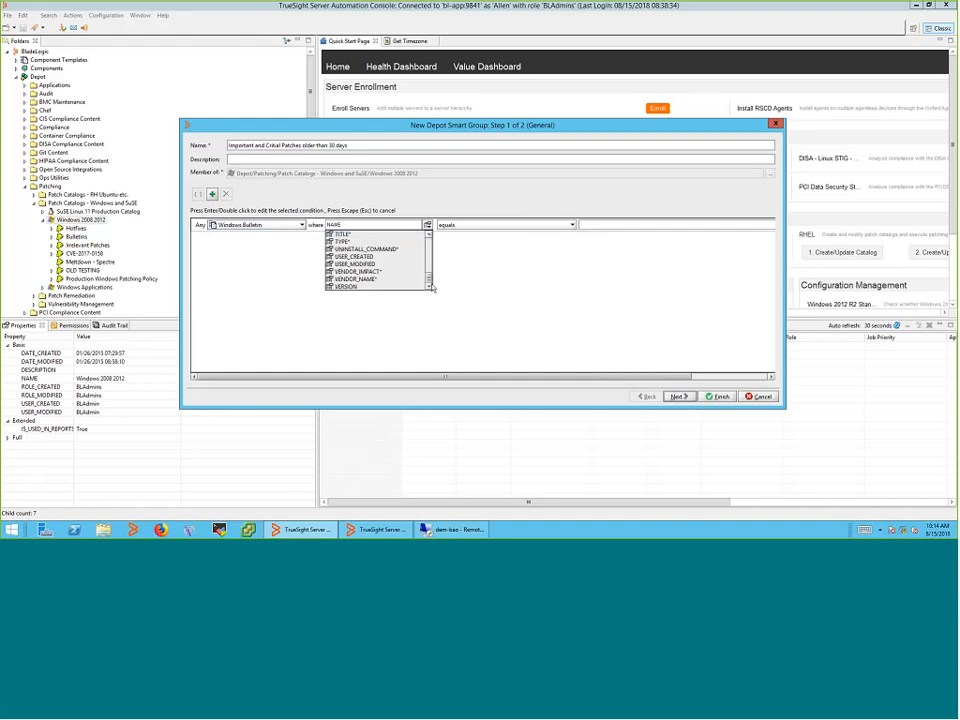
left_click(358, 271)
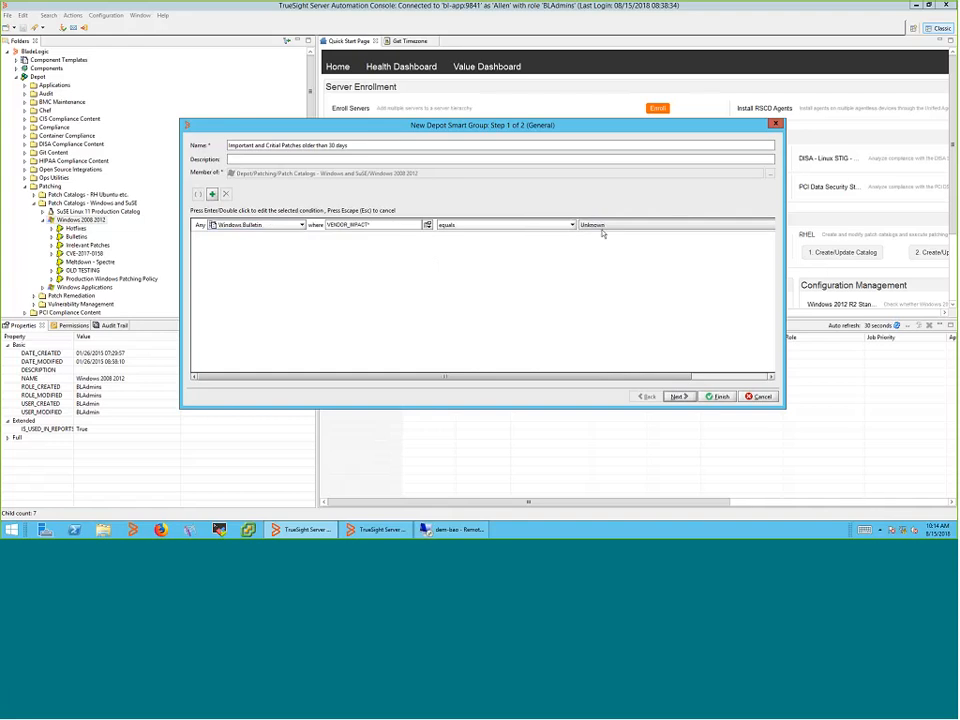
left_click(602, 230)
left_click(600, 242)
left_click_drag(631, 379, 739, 382)
left_click(738, 226)
left_click(745, 235)
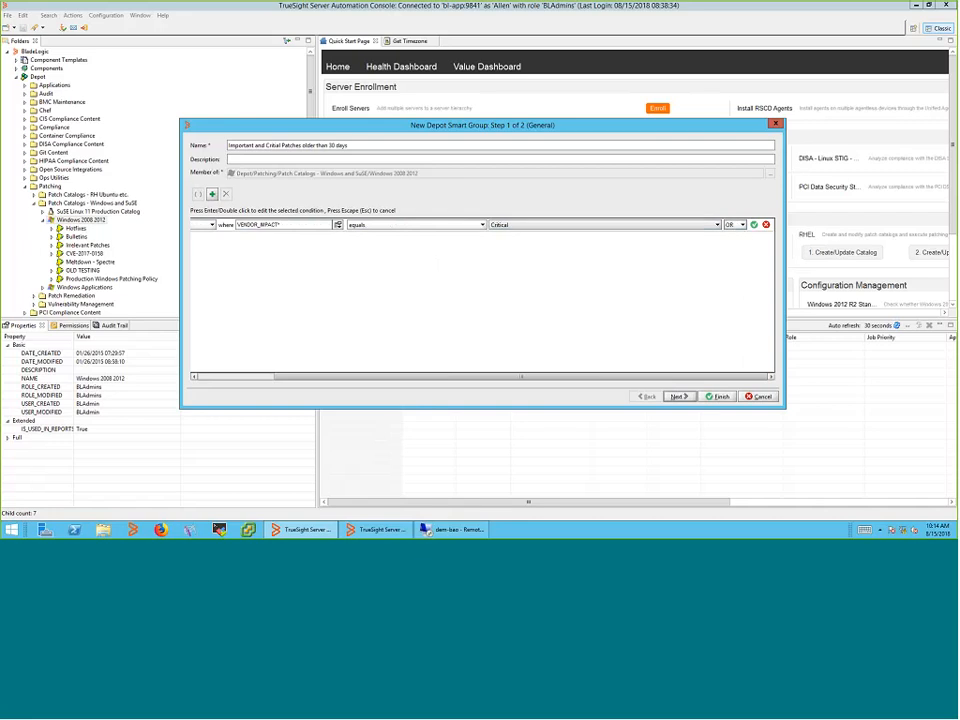
left_click(754, 225)
Add a second condition where VENDOR_IMPACT equals Important, joined with AND
left_click(262, 238)
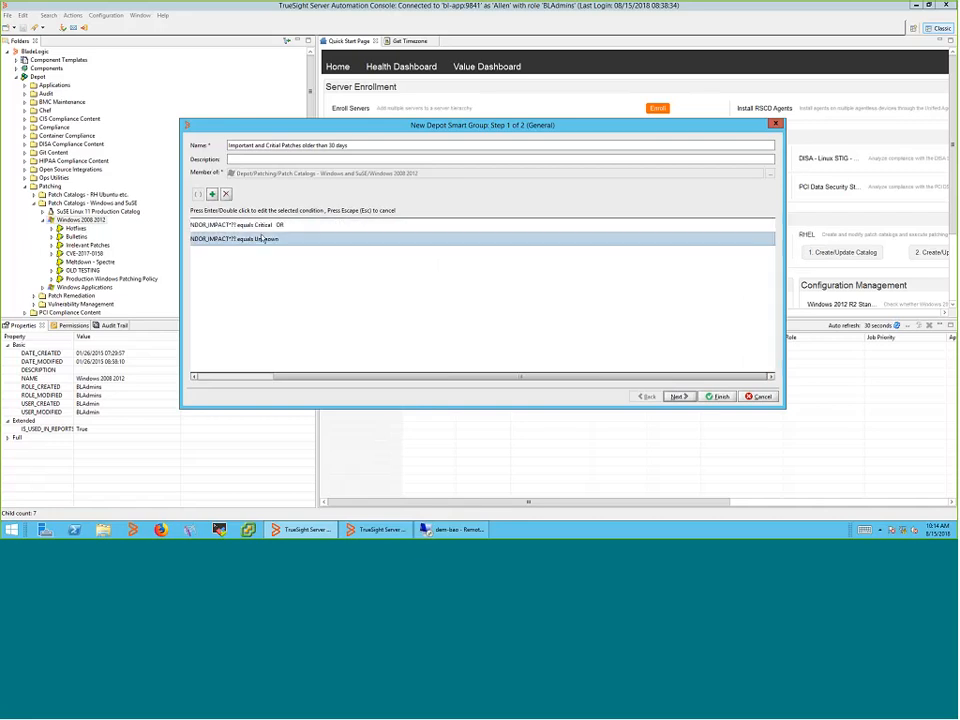
double_click(262, 238)
left_click(630, 240)
left_click(534, 269)
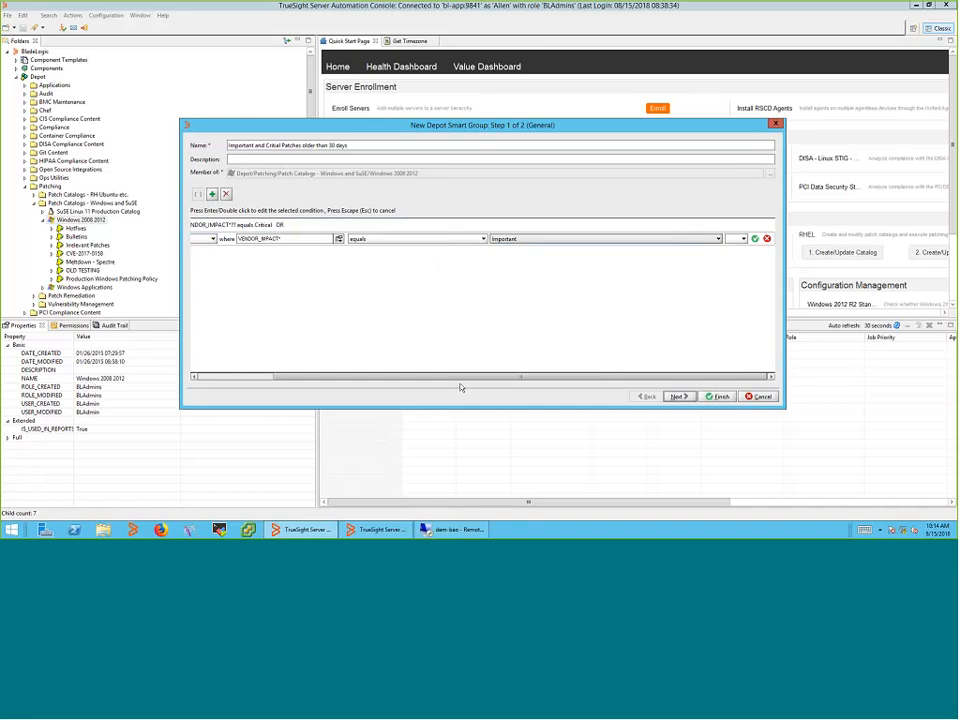
left_click_drag(458, 377, 320, 379)
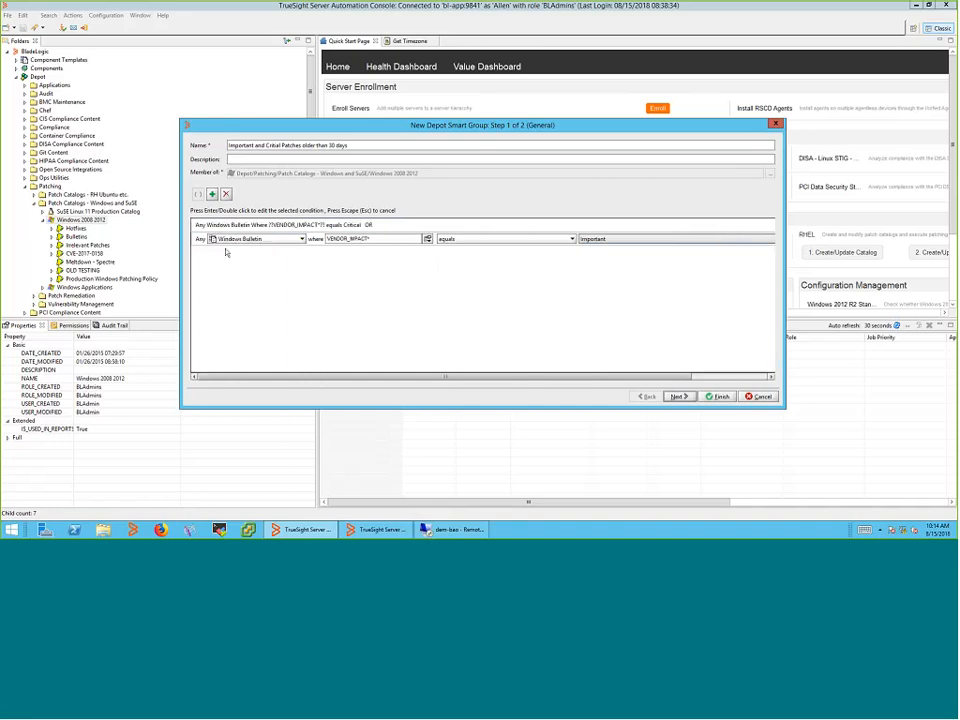
left_click_drag(520, 377, 650, 372)
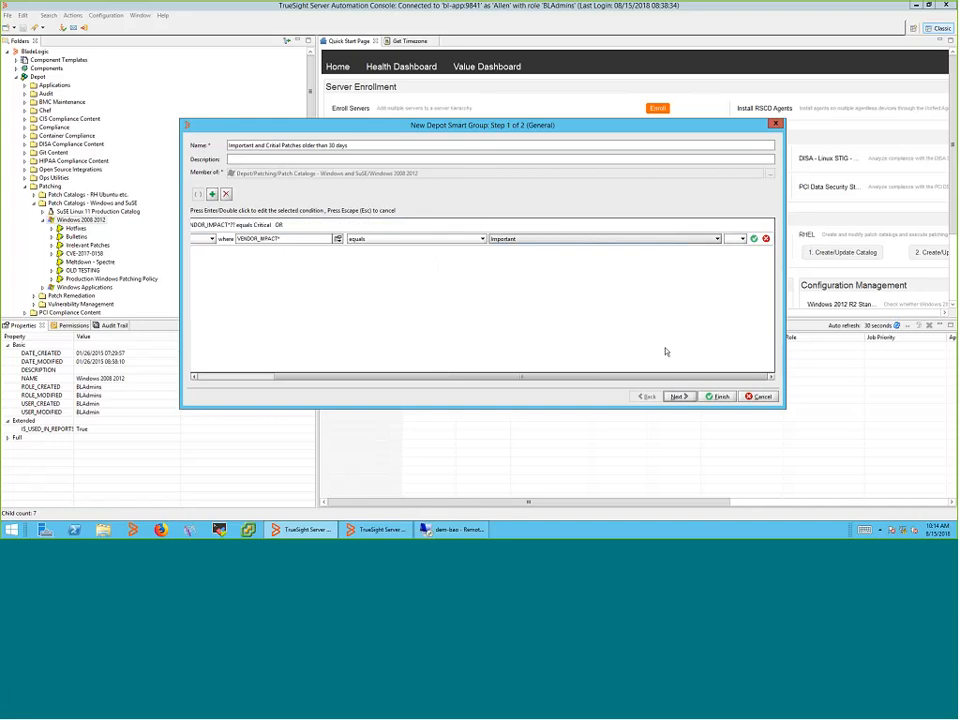
left_click(740, 240)
left_click(731, 257)
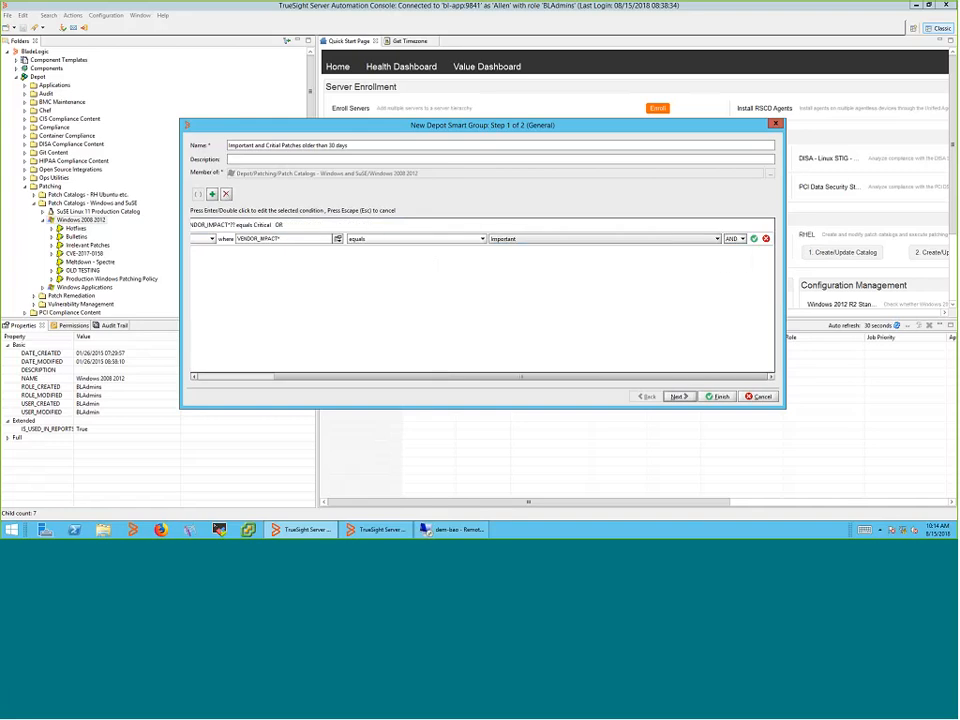
Add a third condition where DATE_POSTED is older than 30 days
left_click(258, 257)
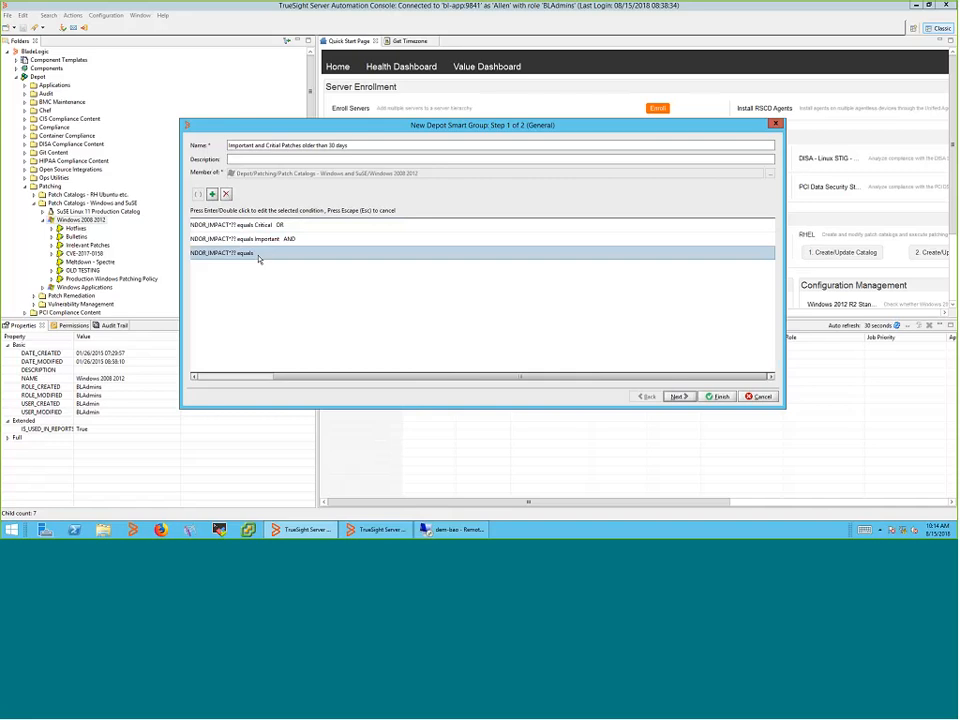
double_click(258, 257)
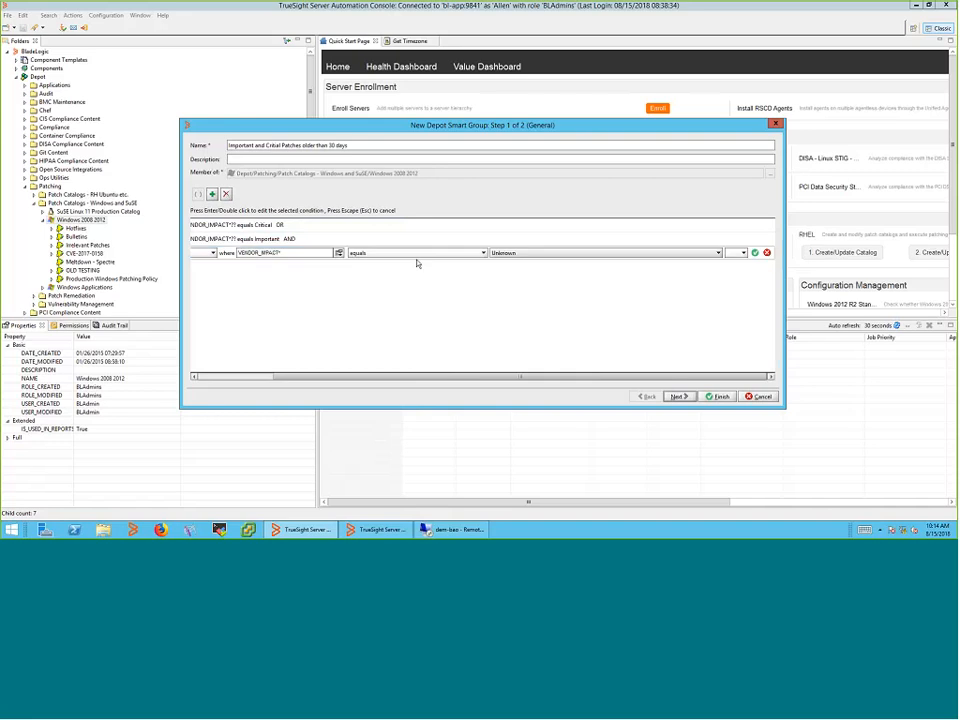
left_click(339, 253)
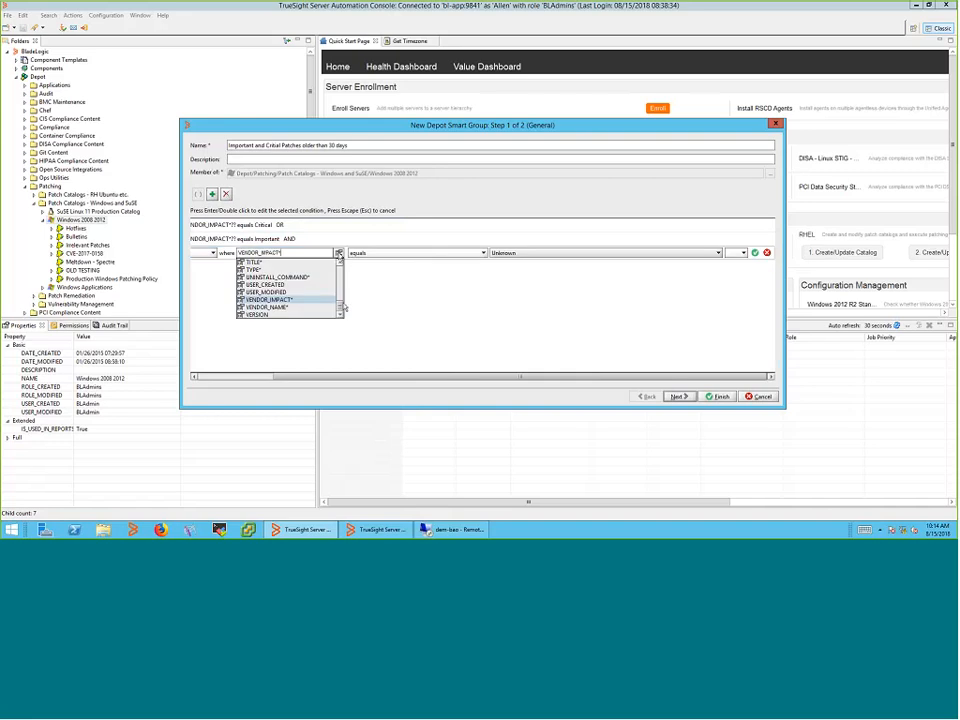
scroll(342, 311, "up", 1)
left_click_drag(342, 311, 346, 281)
left_click(266, 274)
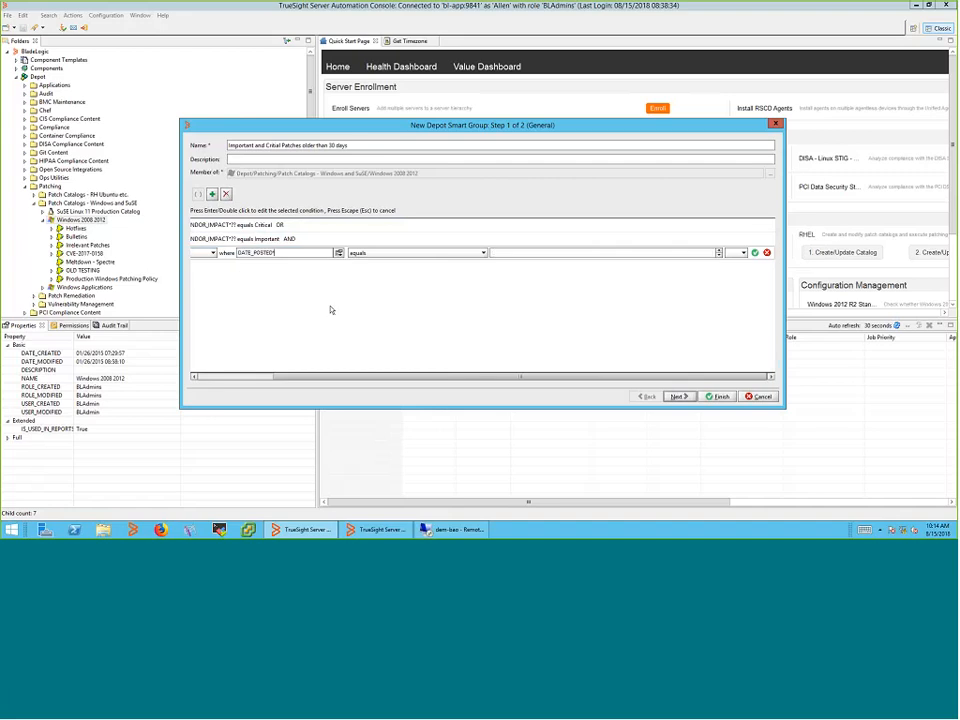
left_click(438, 253)
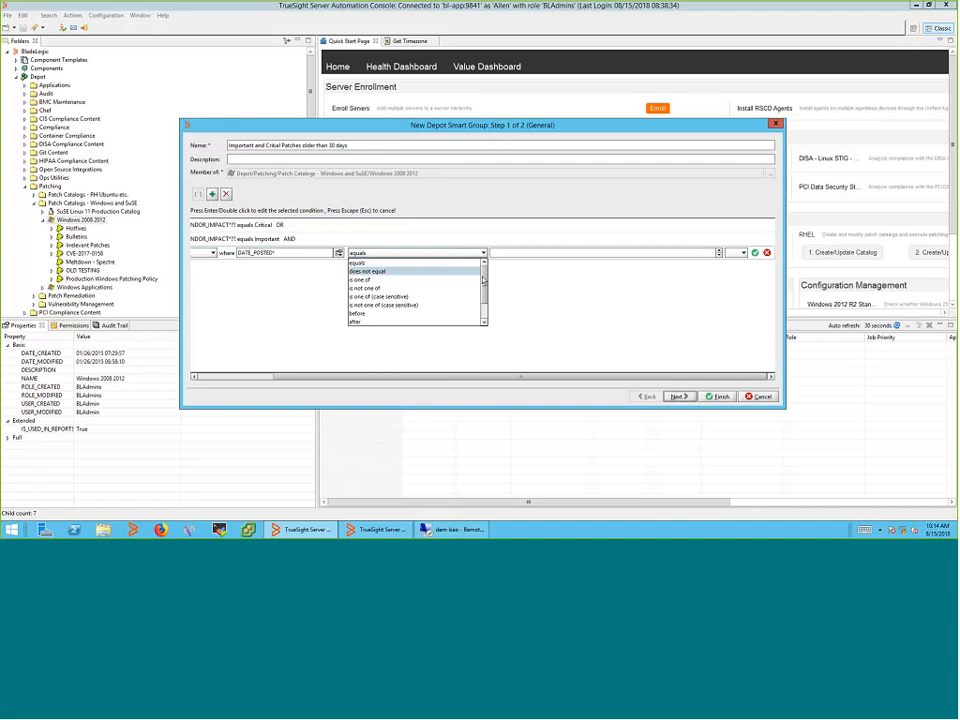
scroll(420, 300, "down", 3)
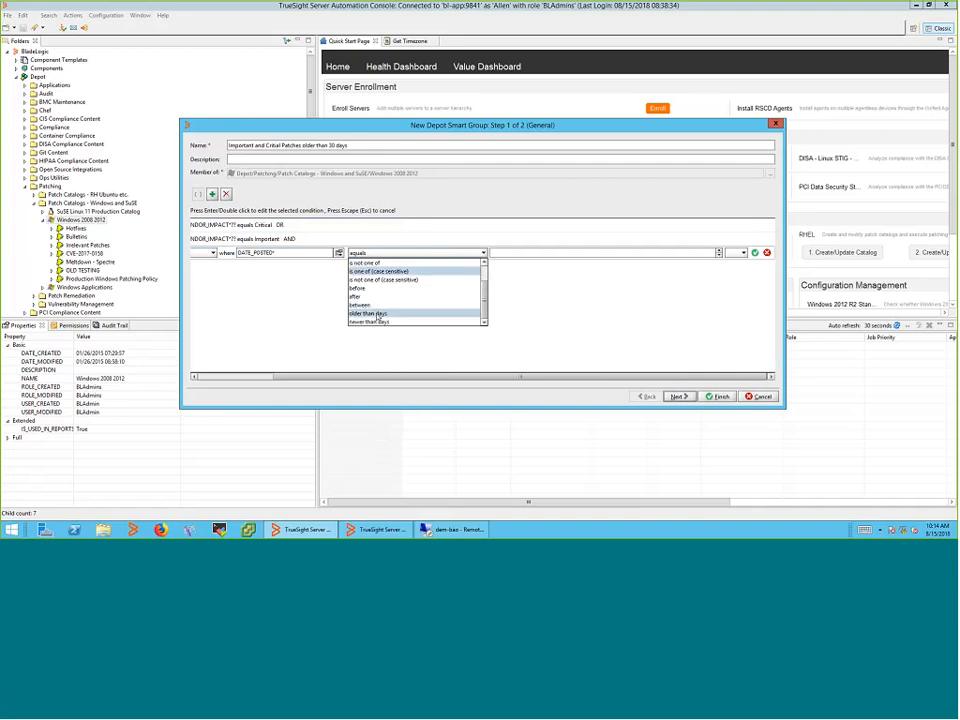
left_click(378, 314)
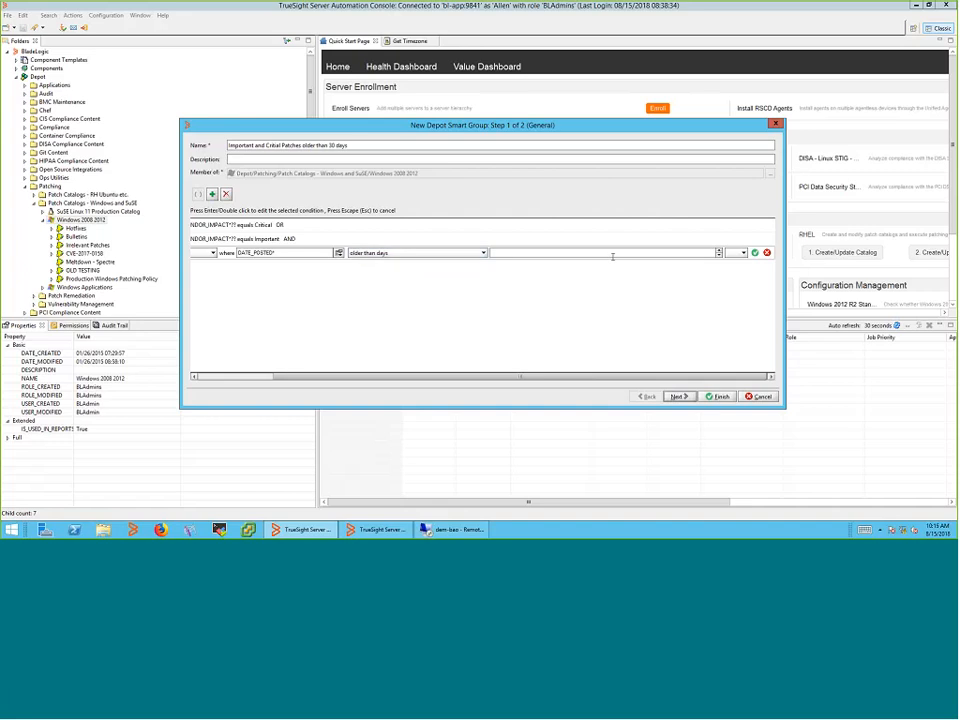
type("30")
Fix the conflicting-operators error by putting both VENDOR_IMPACT conditions in parentheses, then finish the wizard
left_click(678, 396)
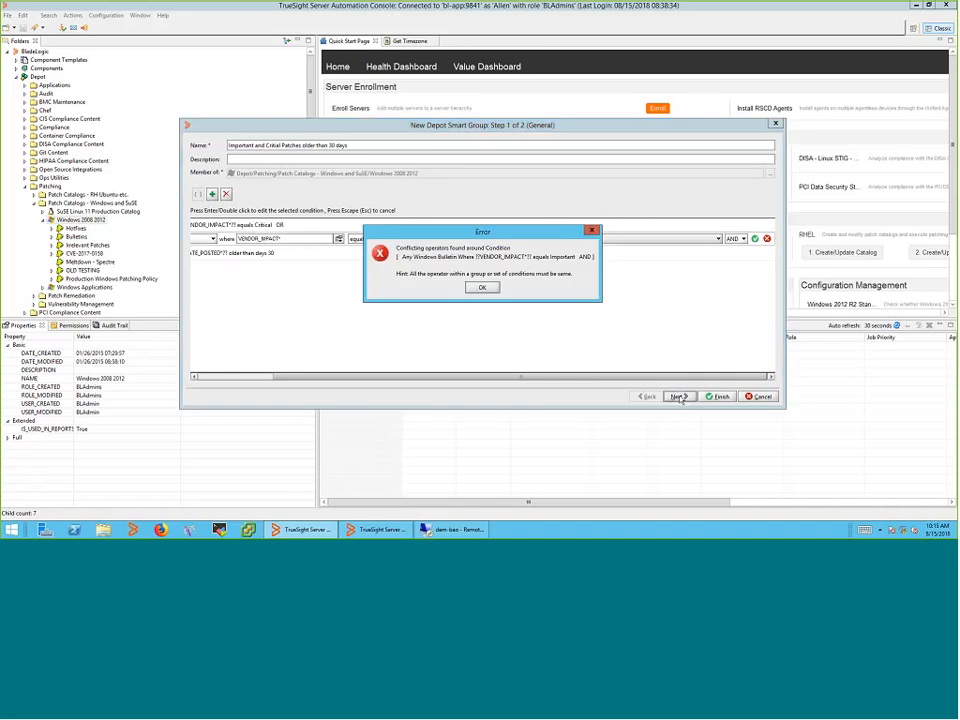
left_click(482, 287)
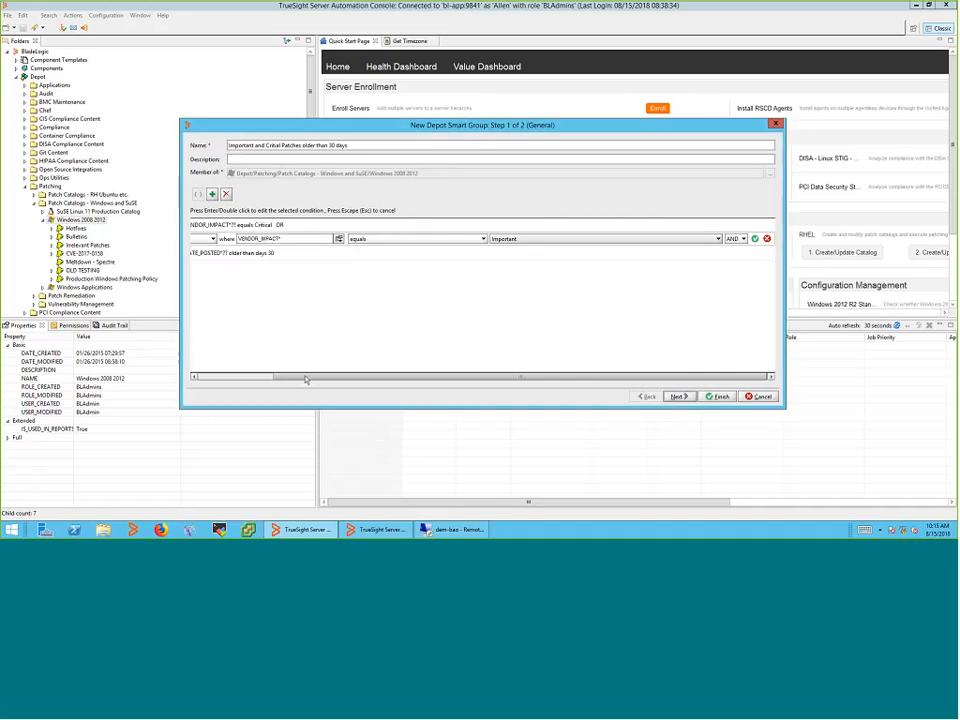
left_click_drag(306, 378, 226, 378)
left_click(199, 229)
left_click(199, 229, "shift")
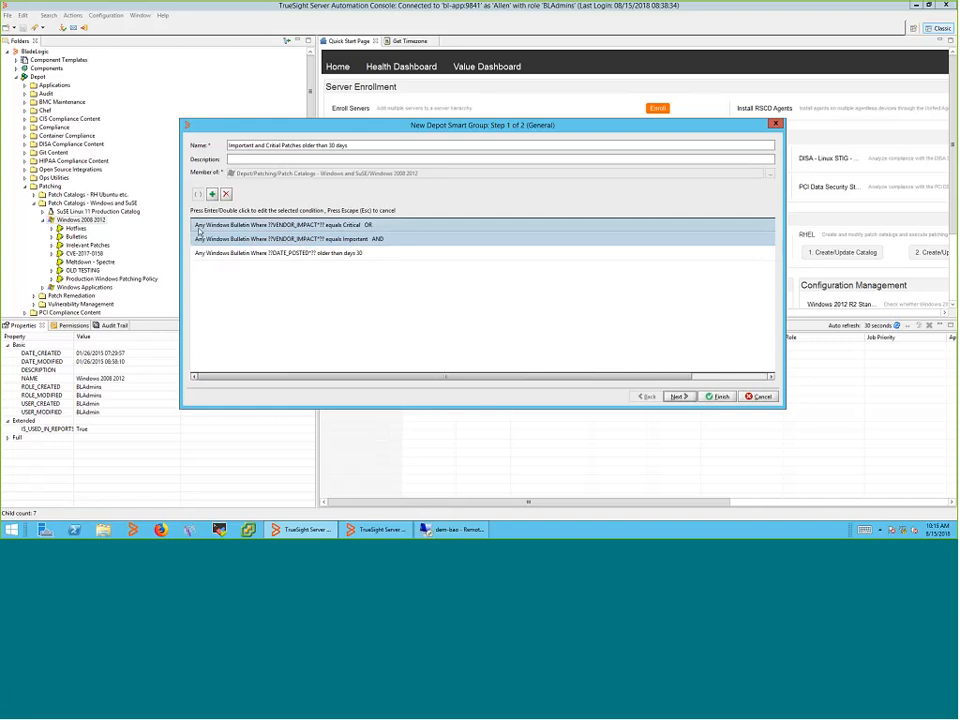
left_click(198, 194)
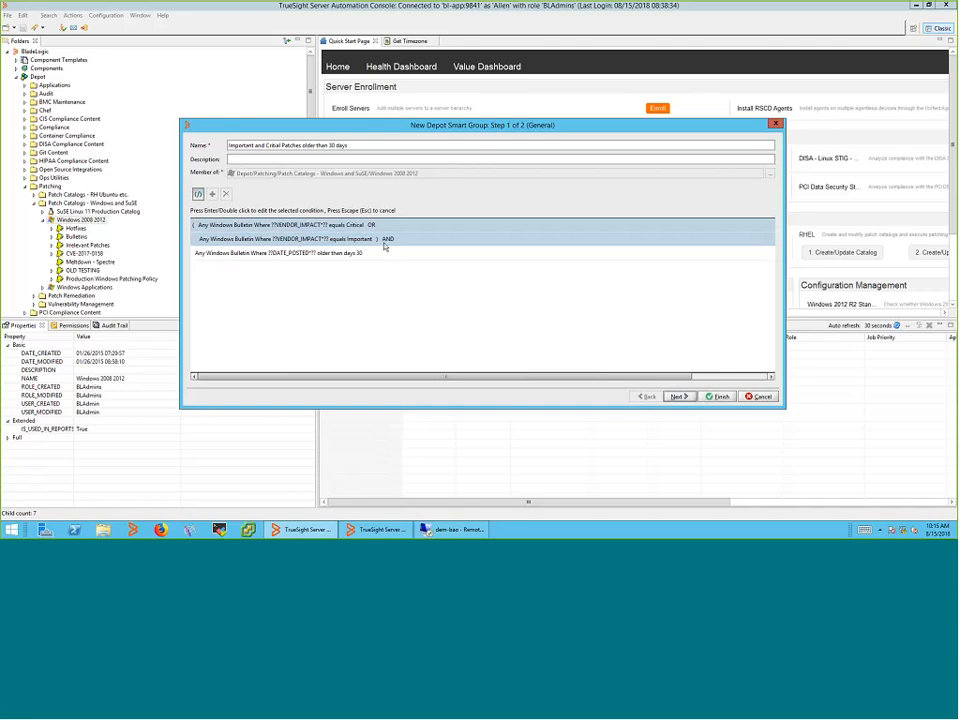
left_click(680, 396)
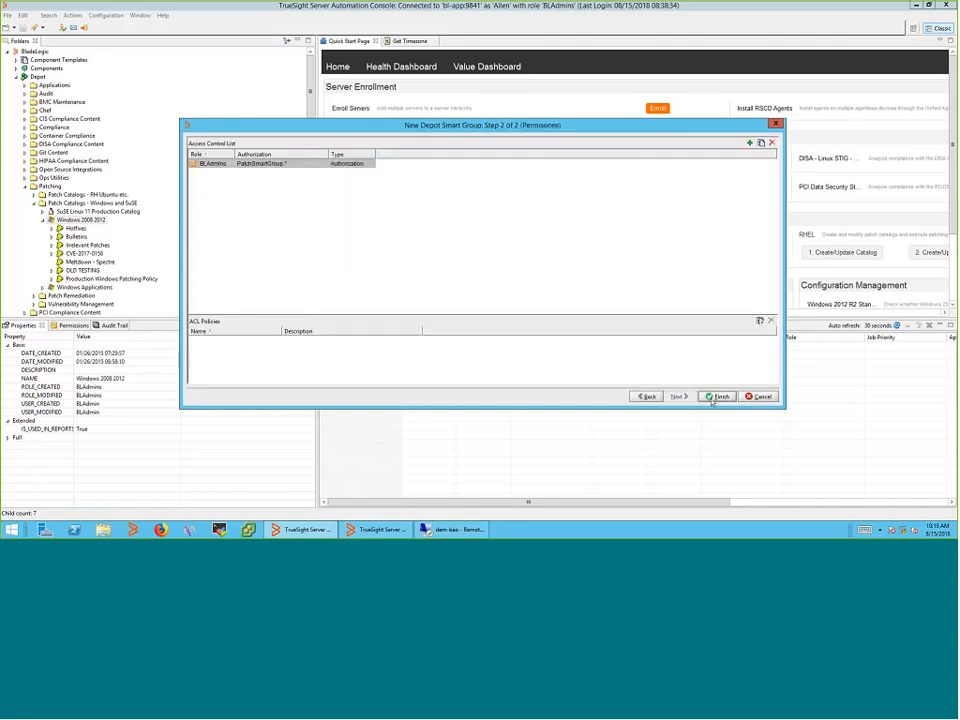
left_click(716, 397)
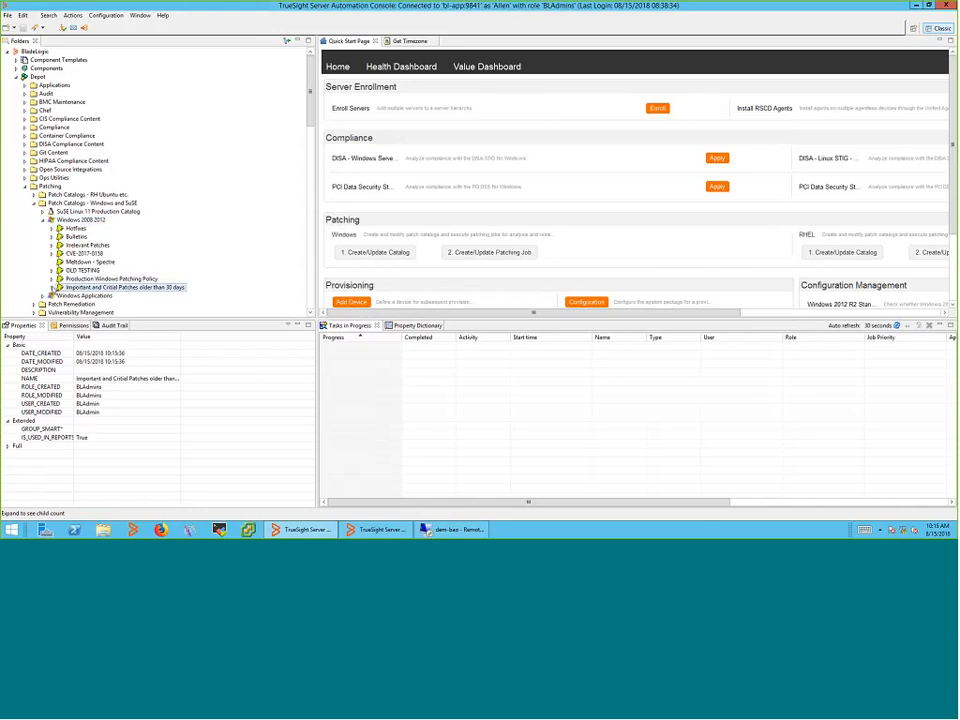
Expand the new group, open bulletin CR17-001's properties, and start a Windows Patching Job for the group
left_click(52, 288)
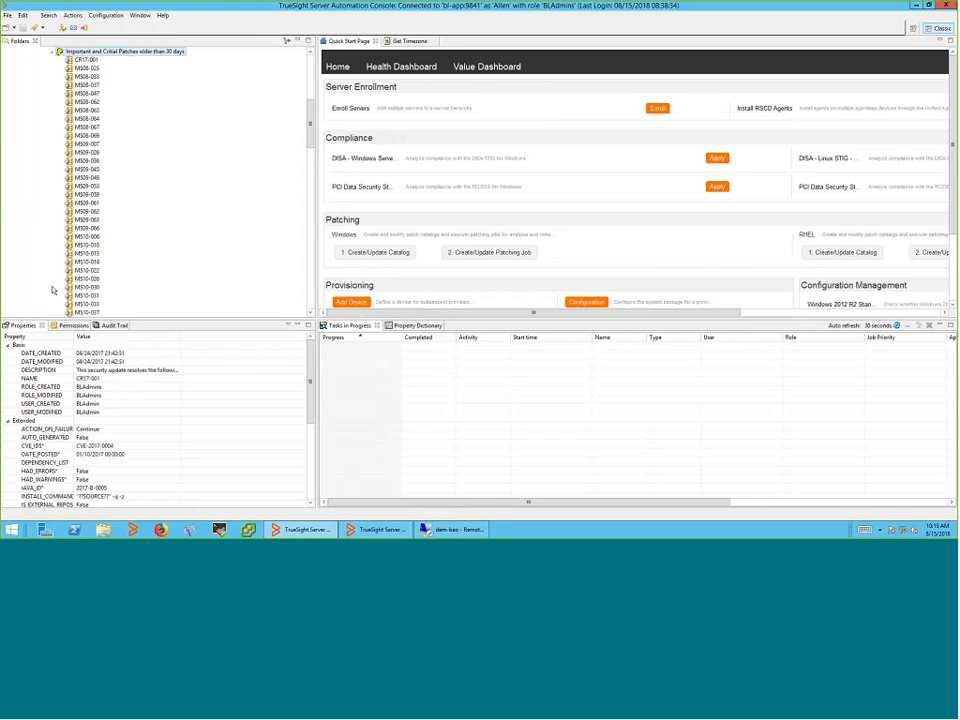
double_click(87, 60)
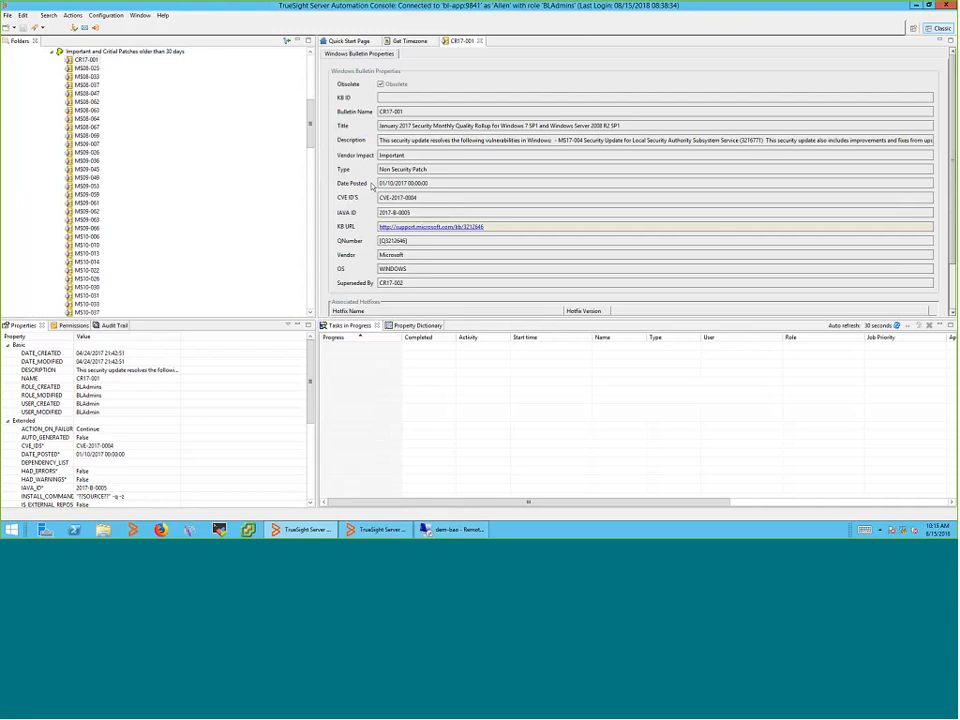
scroll(190, 184, "down", 5)
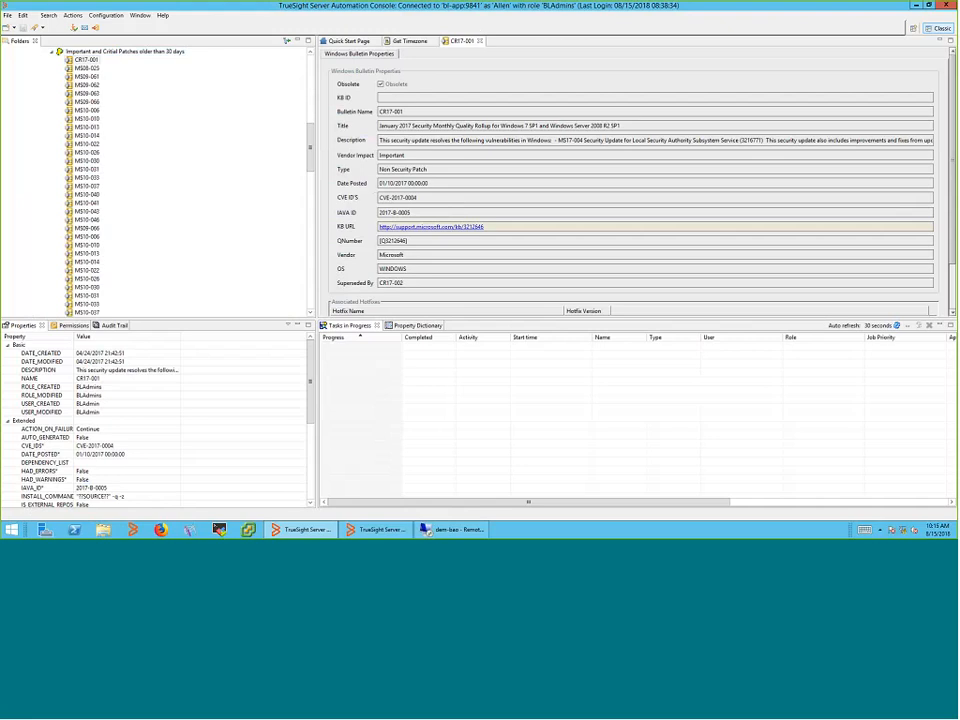
scroll(195, 229, "down", 7)
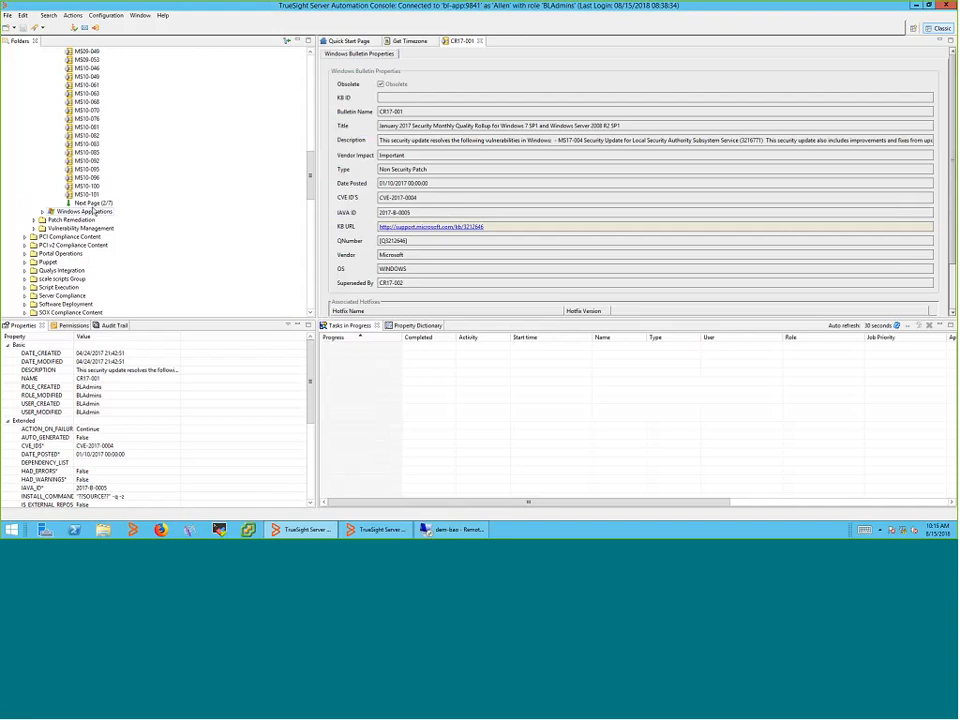
scroll(133, 249, "up", 10)
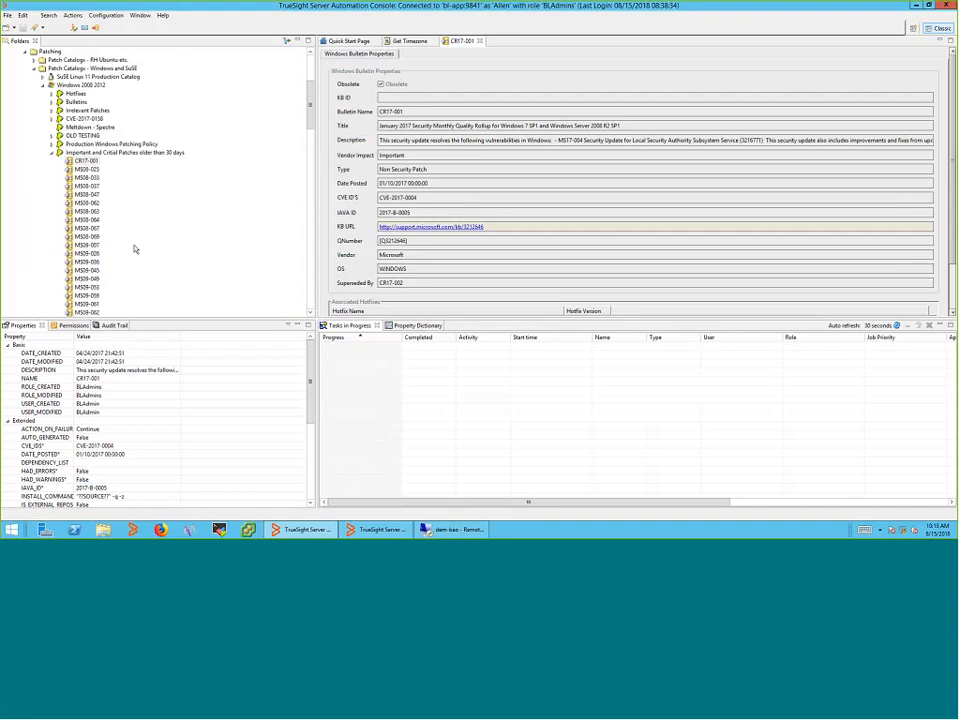
right_click(108, 154)
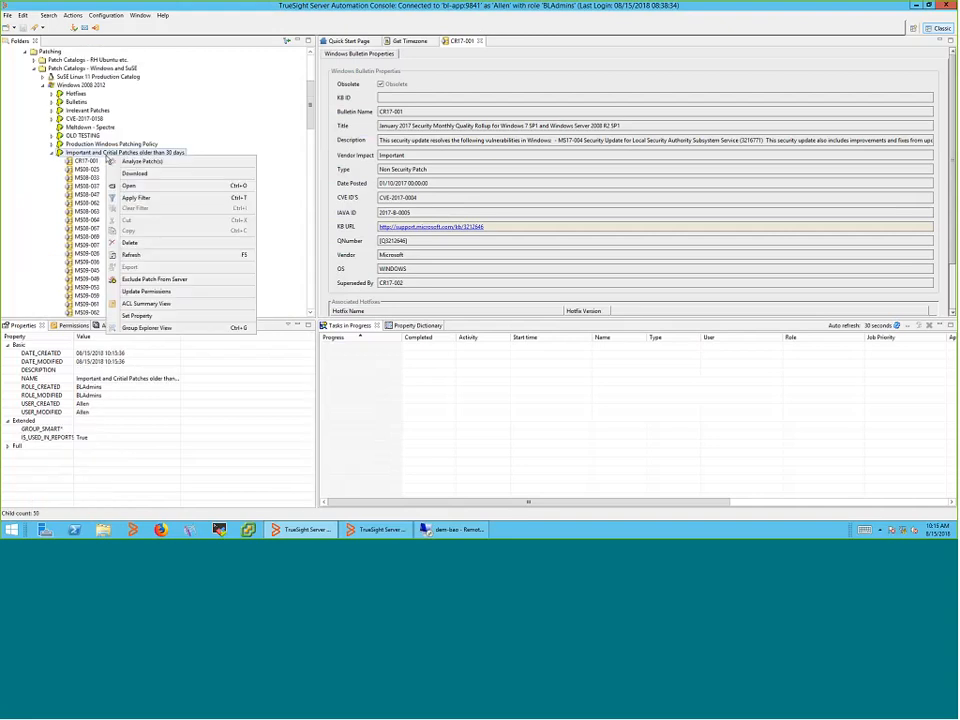
left_click(125, 161)
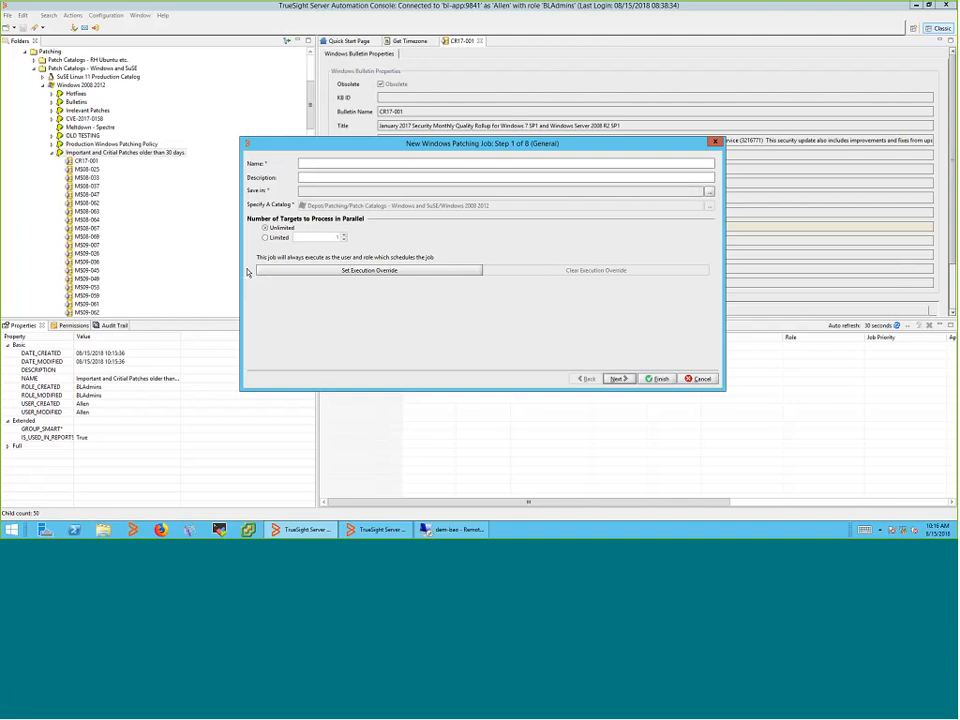
Cancel the New Windows Patching Job wizard without creating the job
left_click(685, 378)
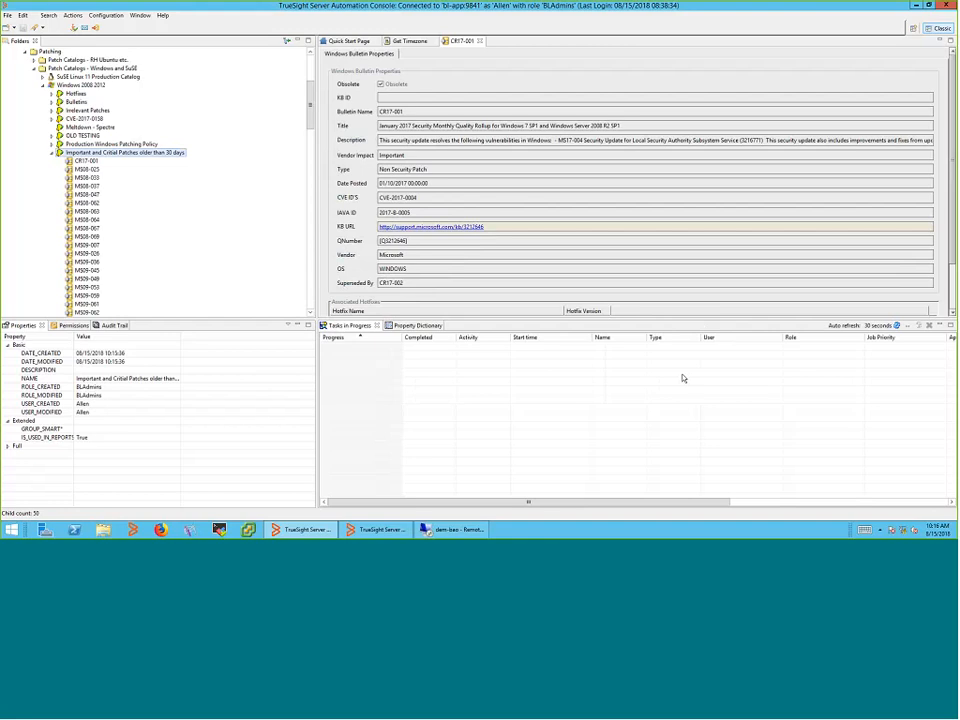
Create a Patch Catalog Smart Group named 'Wannacry Patching' under Windows 2008 2012
right_click(96, 86)
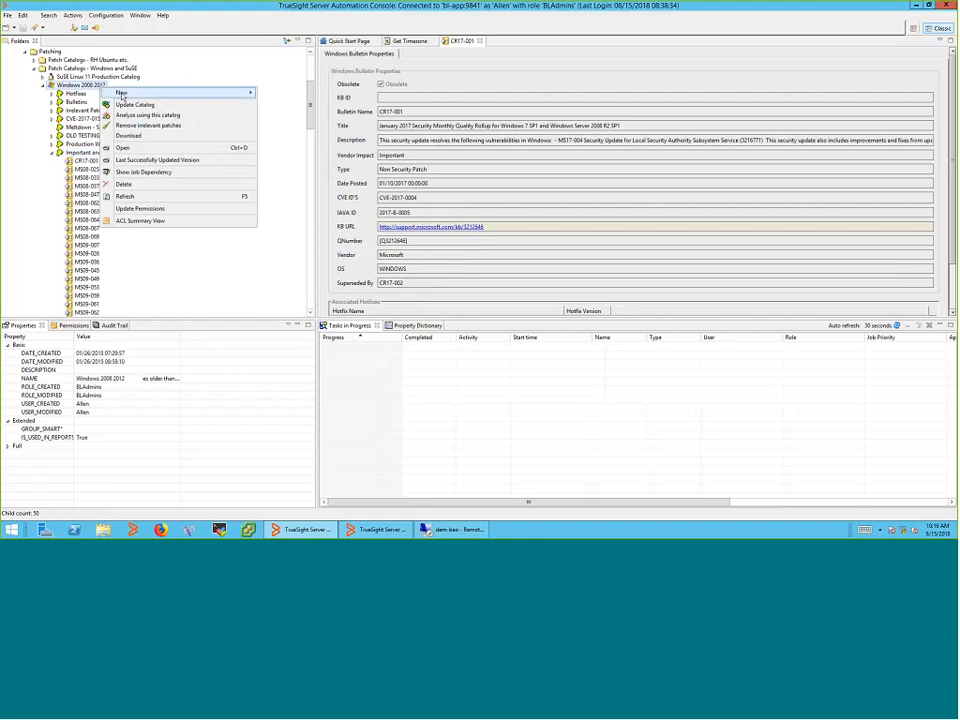
mouse_move(245, 93)
left_click(290, 92)
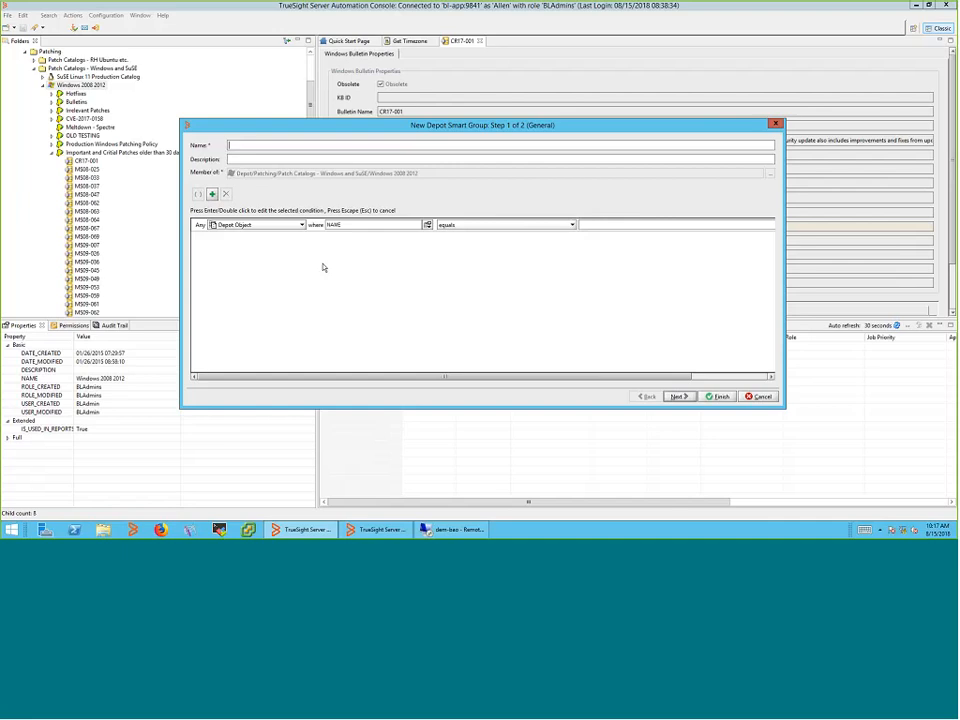
type("Wannacry Patching")
Set the first condition's object type to Windows Bulletin and keep NAME as the matched property
left_click(300, 225)
scroll(264, 270, "down", 5)
left_click(264, 285)
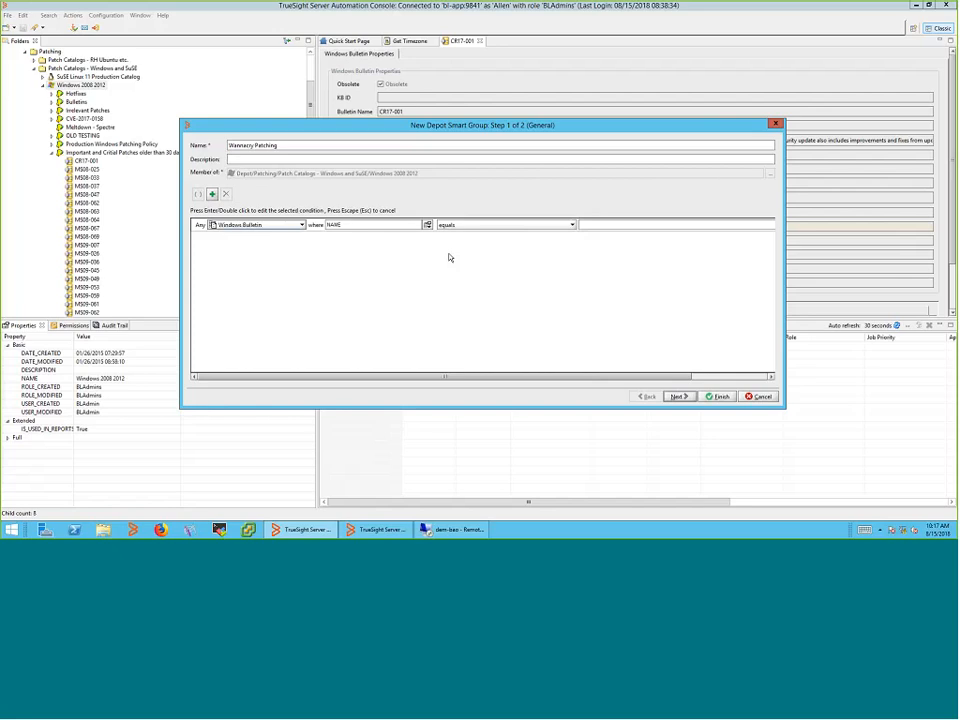
left_click(428, 225)
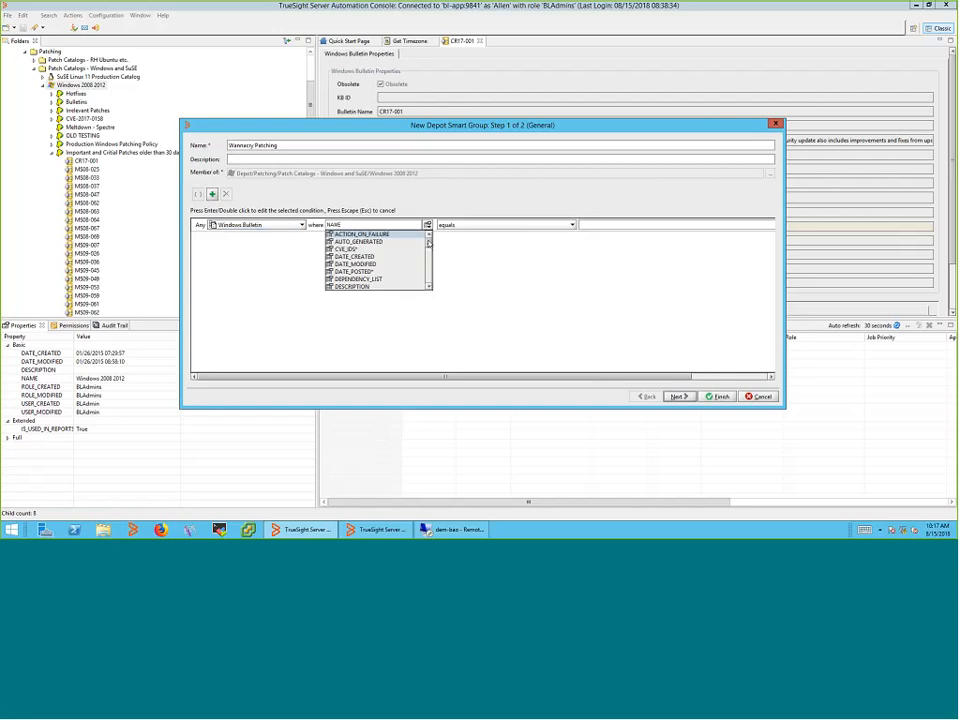
scroll(429, 243, "down", 3)
scroll(431, 237, "up", 3)
scroll(431, 237, "down", 3)
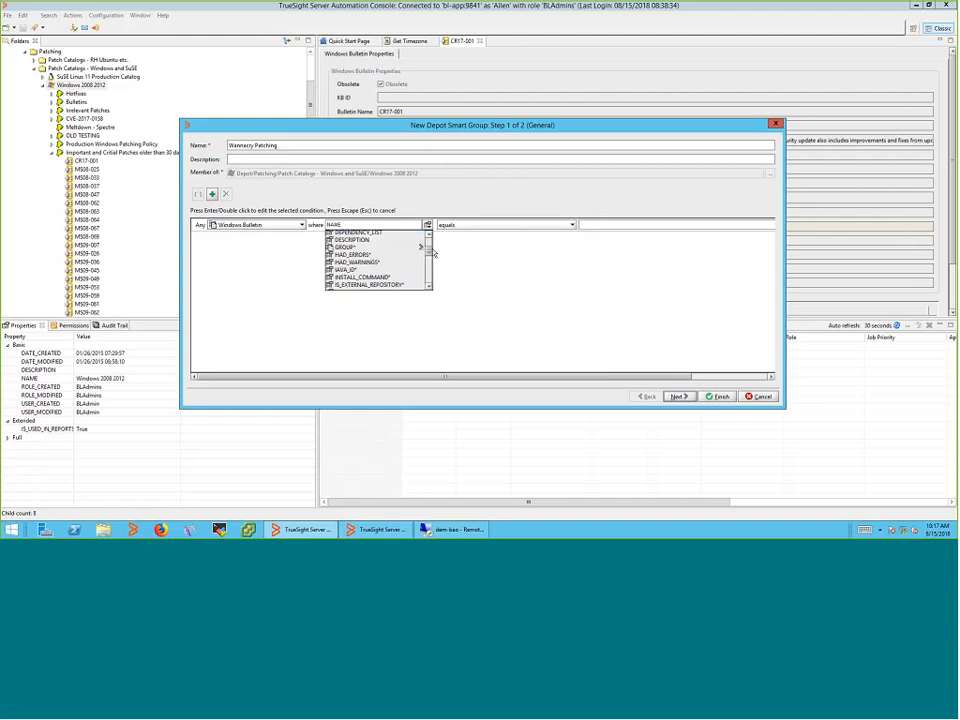
mouse_move(431, 252)
left_mouse_down()
mouse_move(434, 273)
mouse_move(429, 247)
mouse_move(428, 261)
left_mouse_up()
scroll(432, 272, "down", 2)
left_click(466, 264)
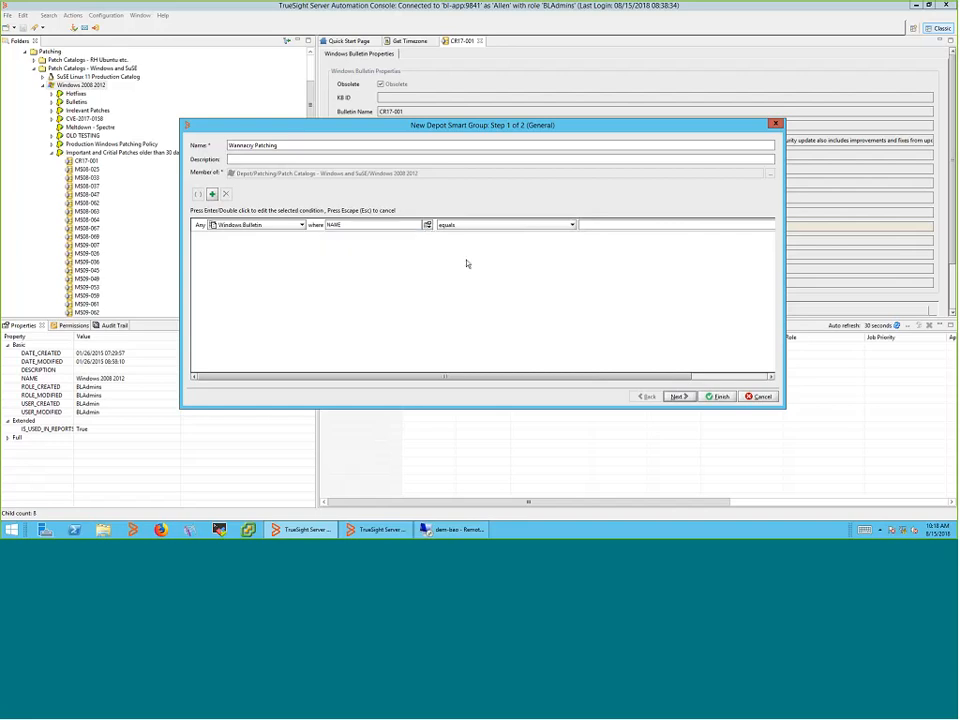
left_click_drag(603, 377, 679, 378)
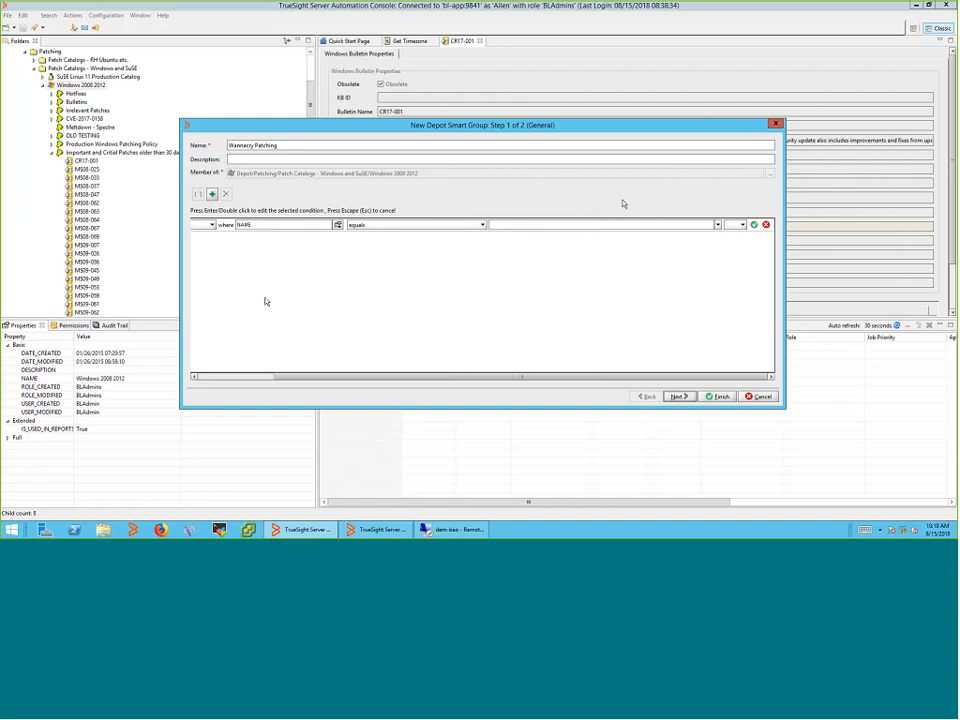
Make the first two conditions match bulletin names MS17-010 OR MS17-11-2K8
left_click(556, 227)
type("MS17-010")
left_click(741, 225)
left_click(731, 250)
left_click(213, 195)
double_click(222, 239)
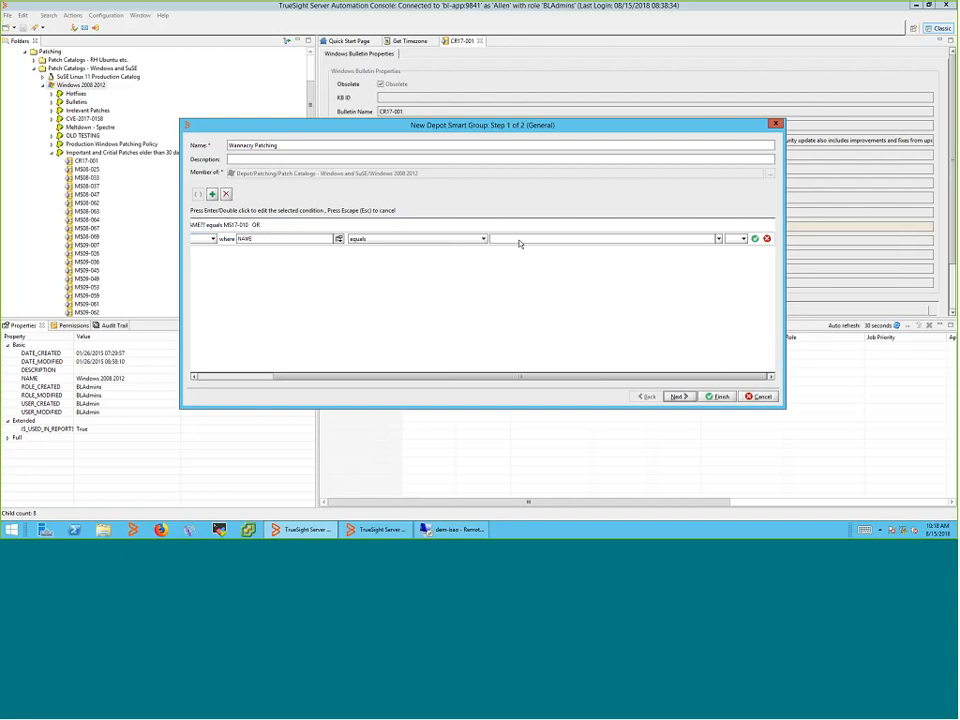
type("MS17-11-2K8")
left_click(736, 238)
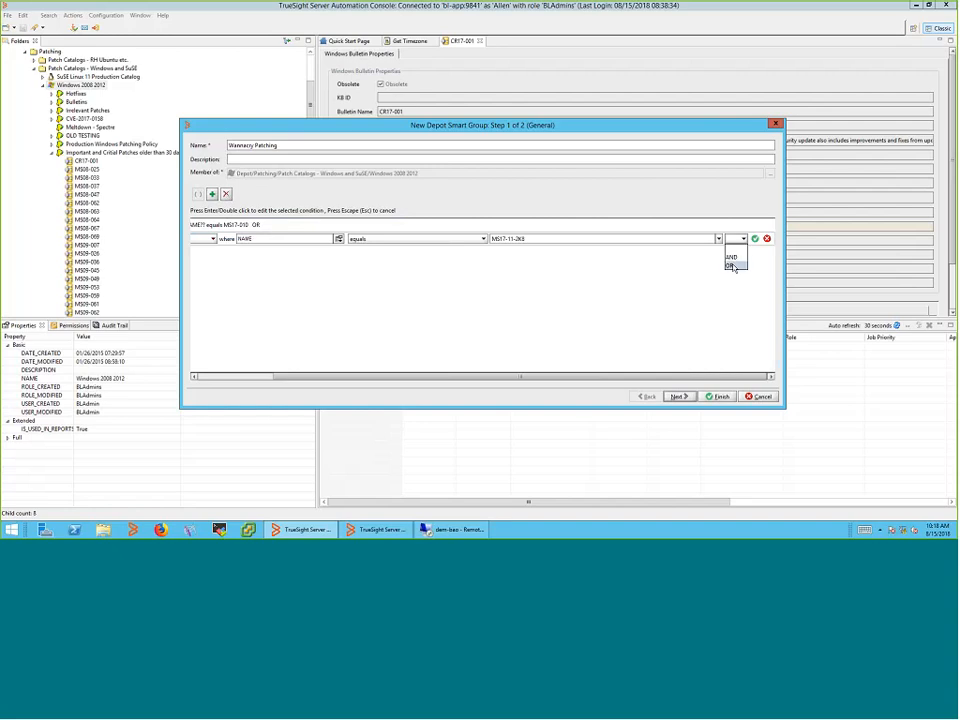
left_click(731, 265)
left_click(755, 239)
Add a third condition for MS18-01-2K8 and save the Wannacry Patching group
double_click(205, 253)
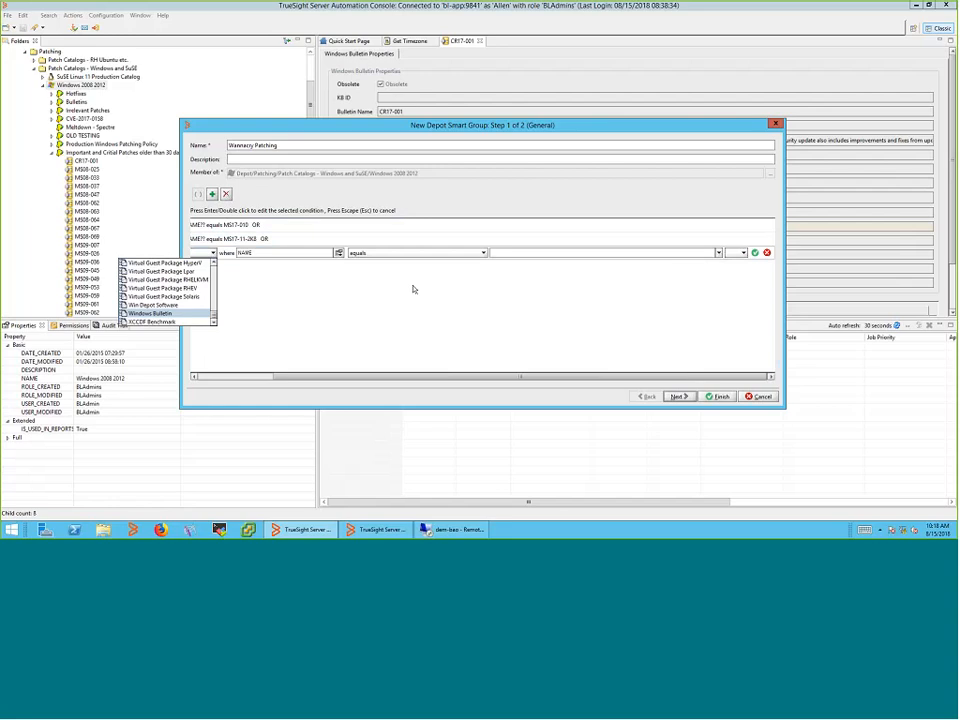
key("Up")
key("Up")
key("Up")
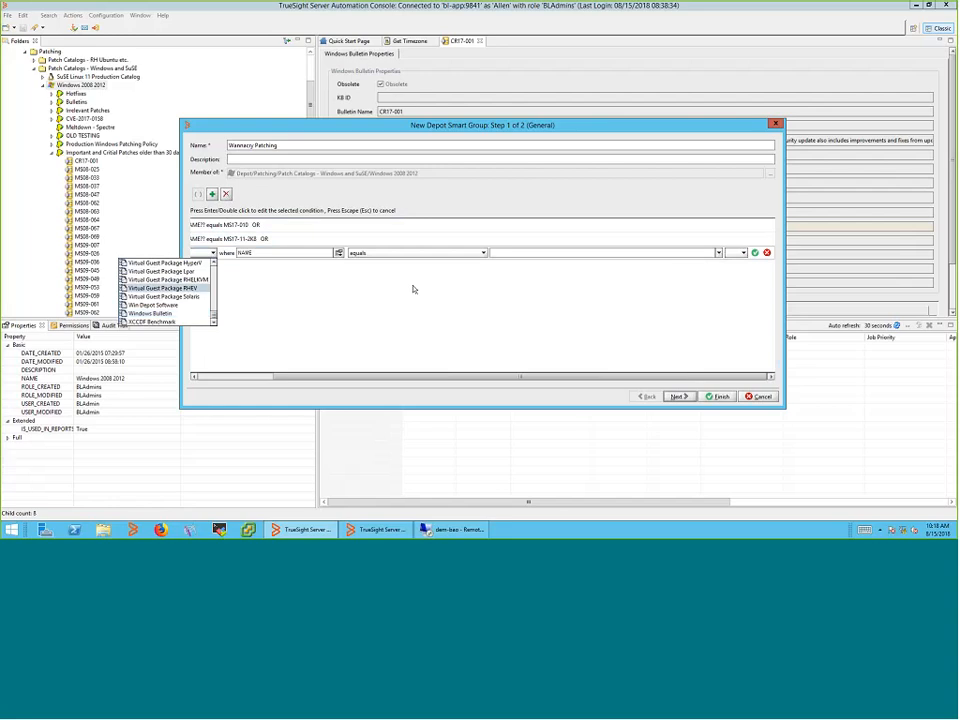
left_click(506, 256)
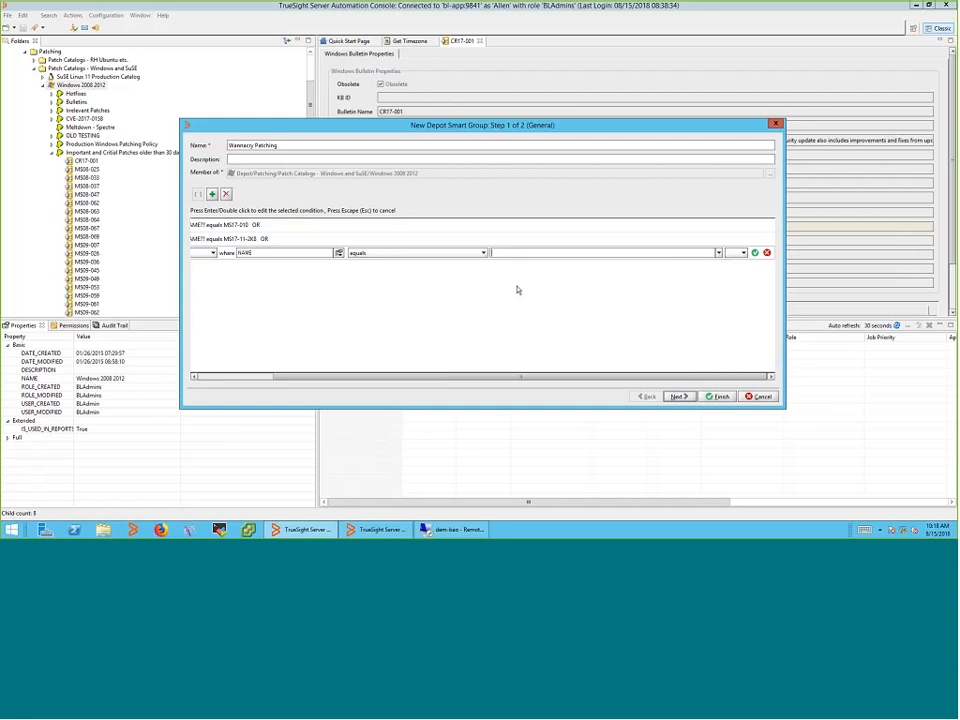
type("MS18-01-2K8")
left_click(243, 377)
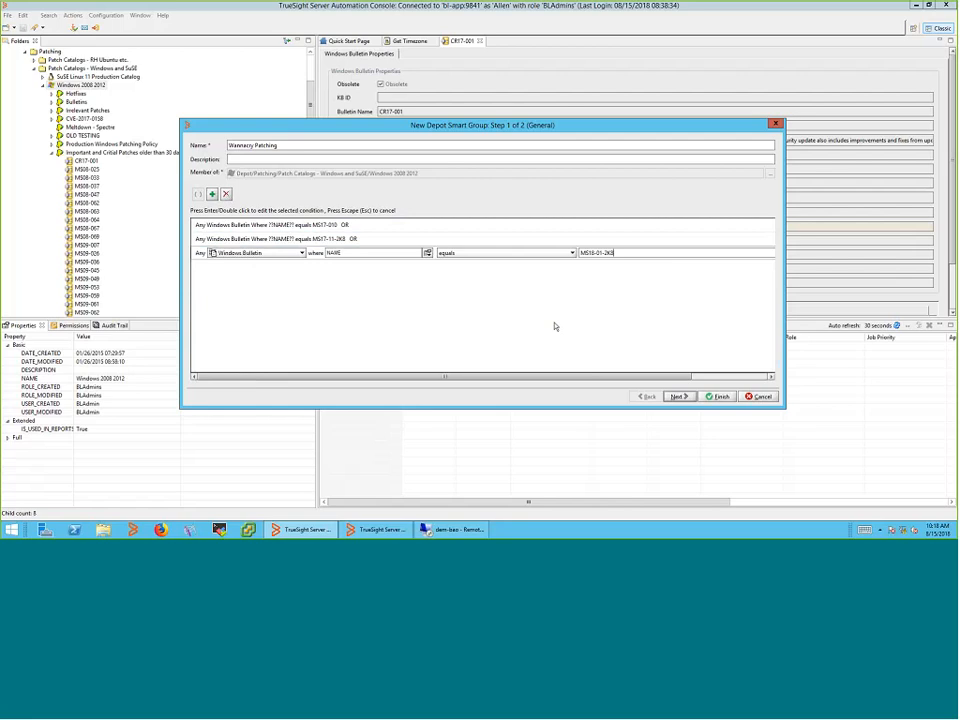
left_click(717, 396)
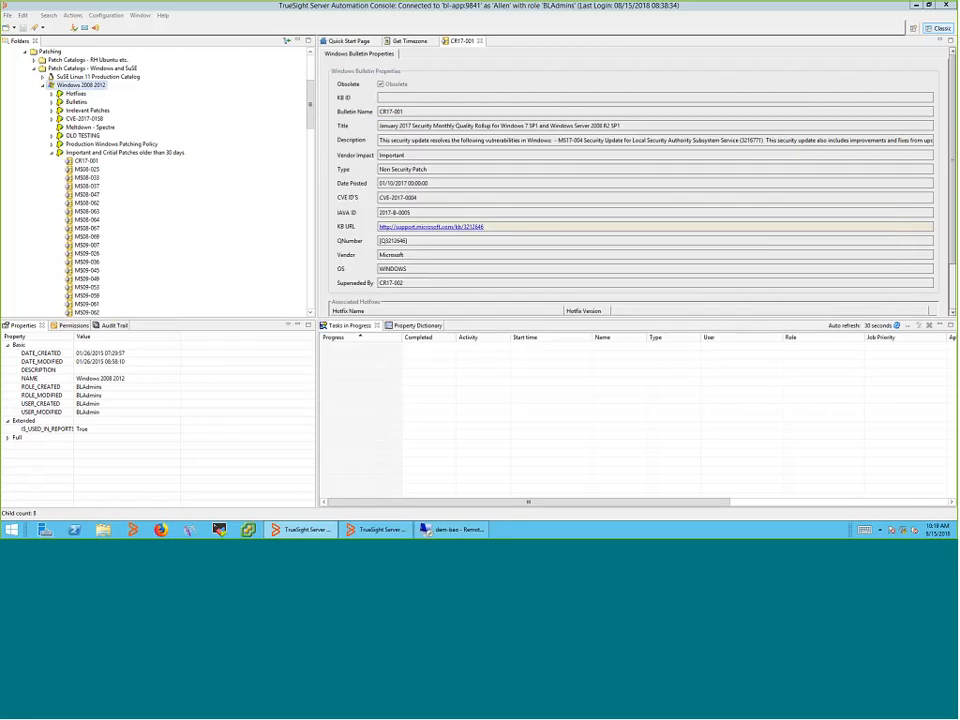
Refresh the catalog and expand Wannacry Patching to confirm its three bulletins
right_click(92, 85)
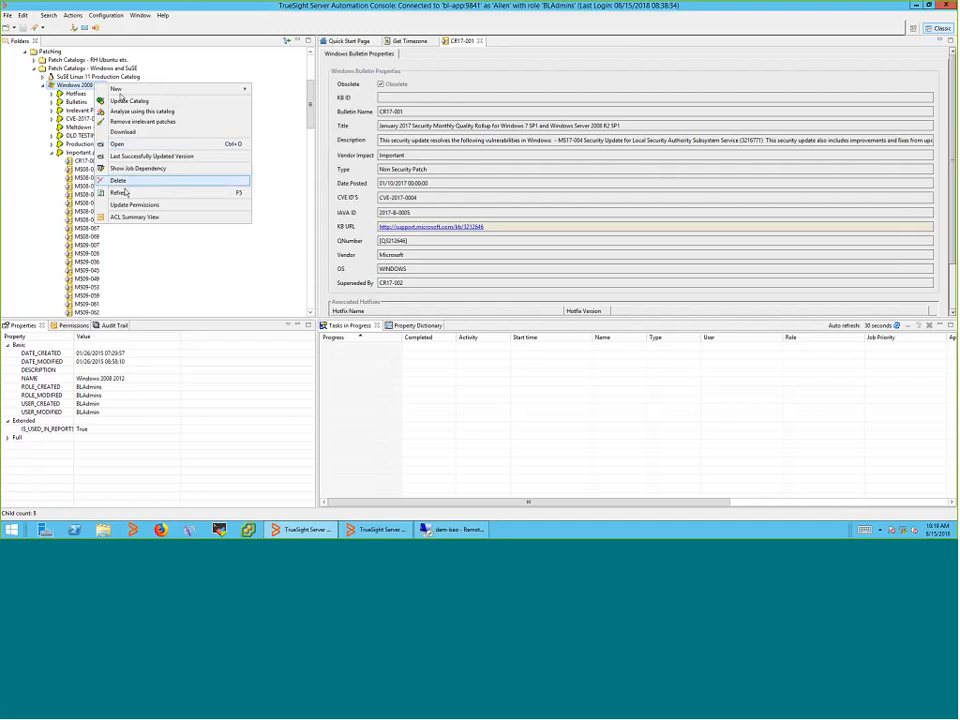
left_click(125, 192)
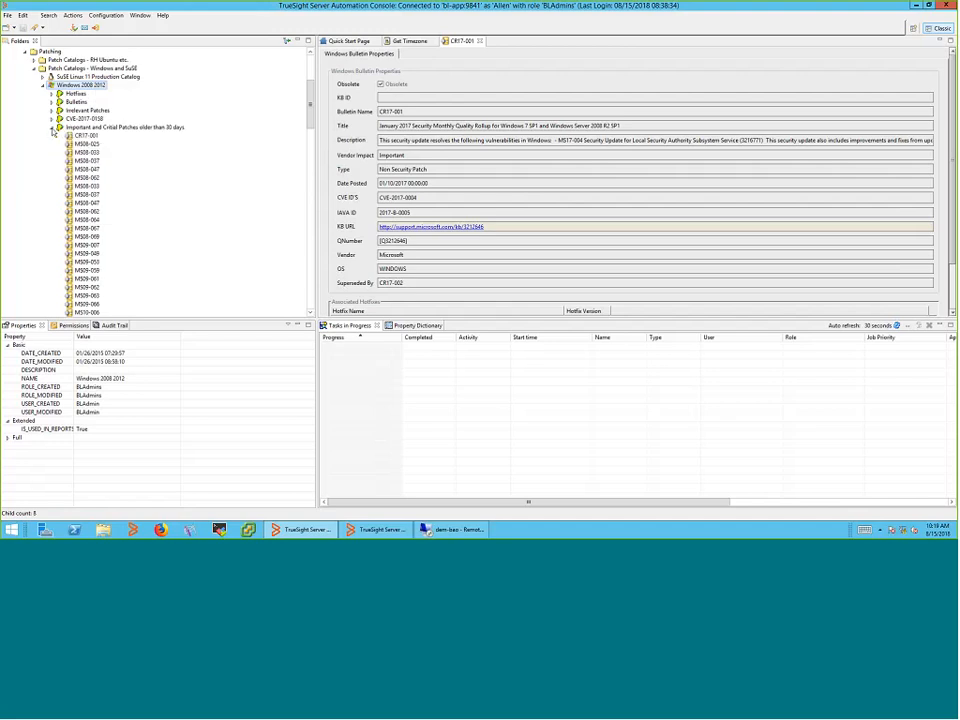
left_click(52, 128)
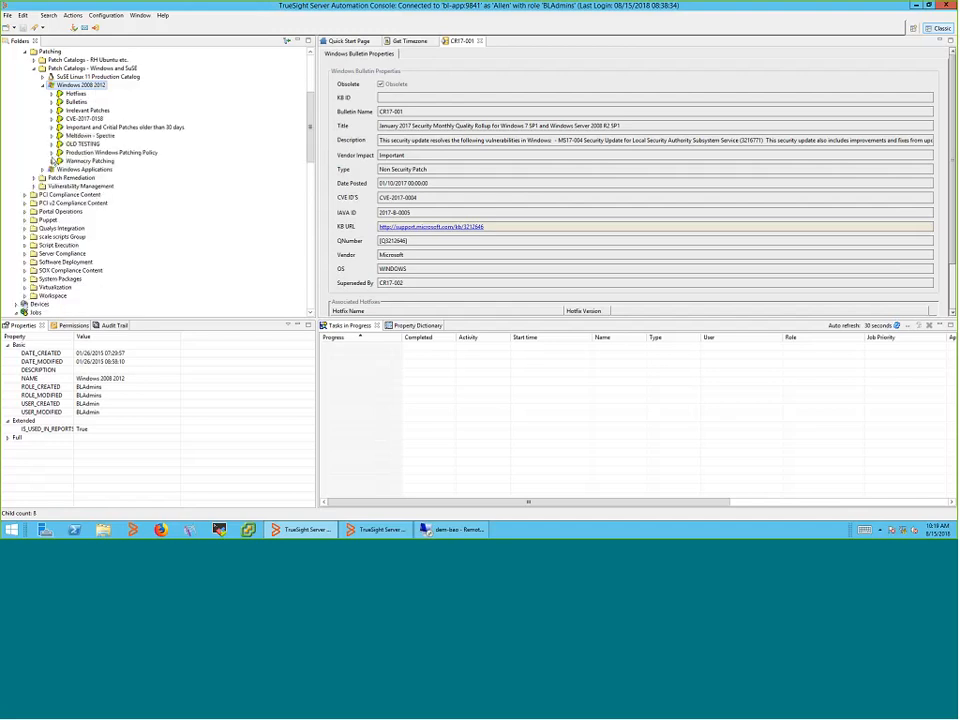
left_click(52, 161)
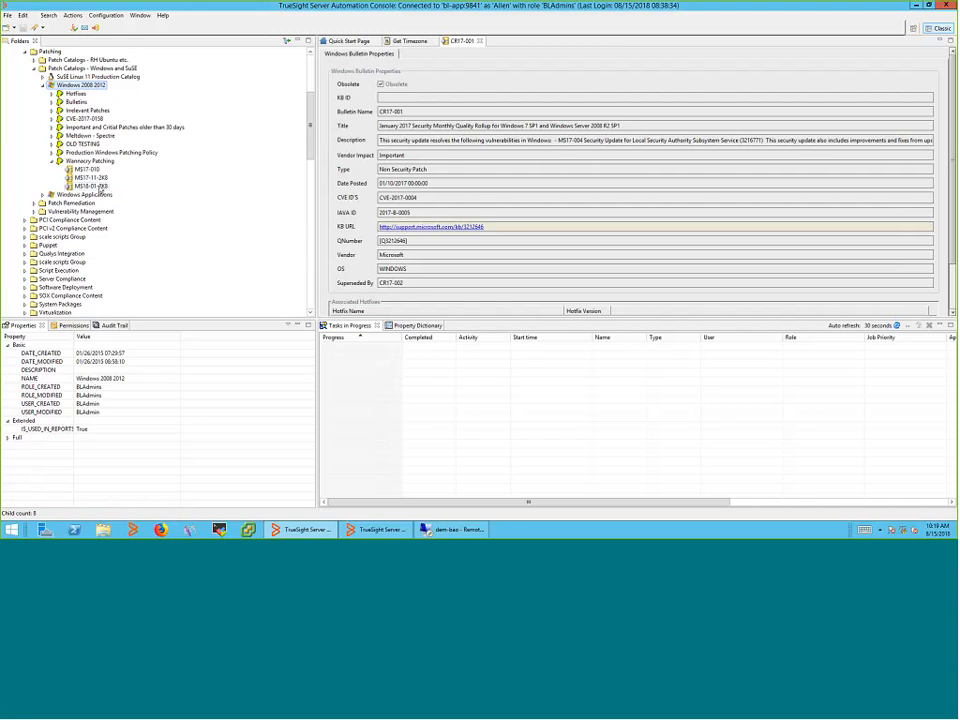
right_click(104, 161)
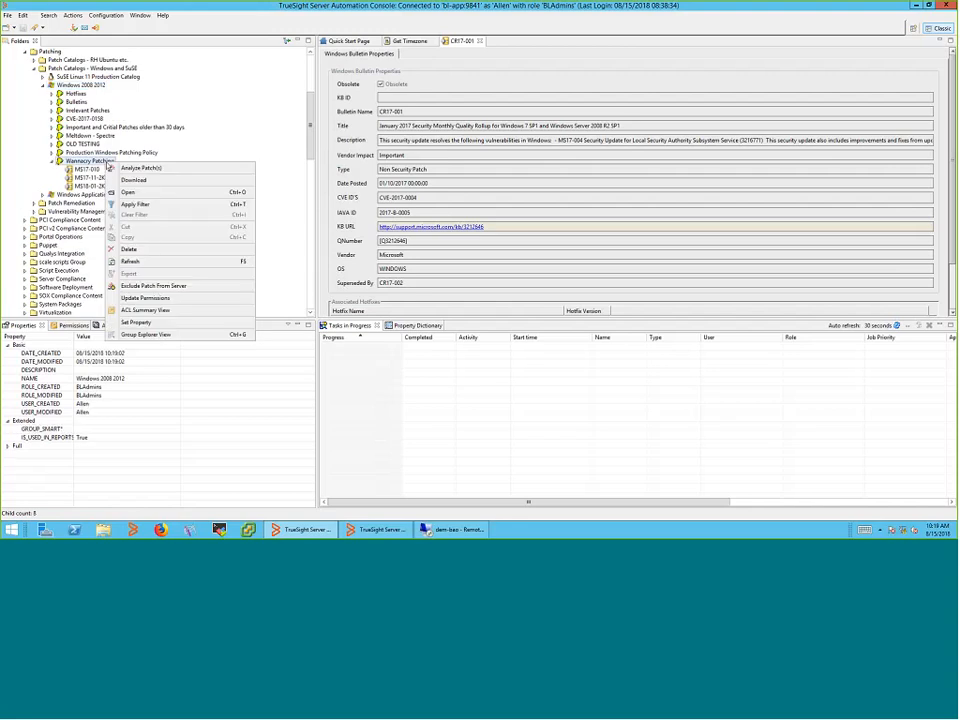
left_click(246, 137)
Scroll the Folders tree down to the Servers node and its server groups
scroll(246, 137, "down", 7)
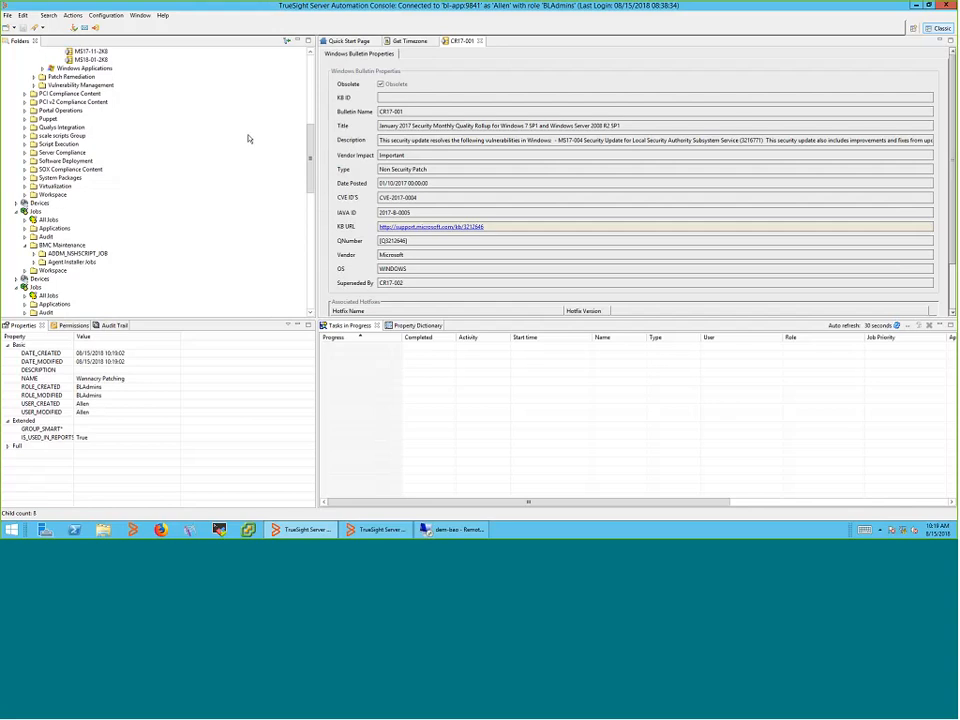
scroll(249, 139, "down", 4)
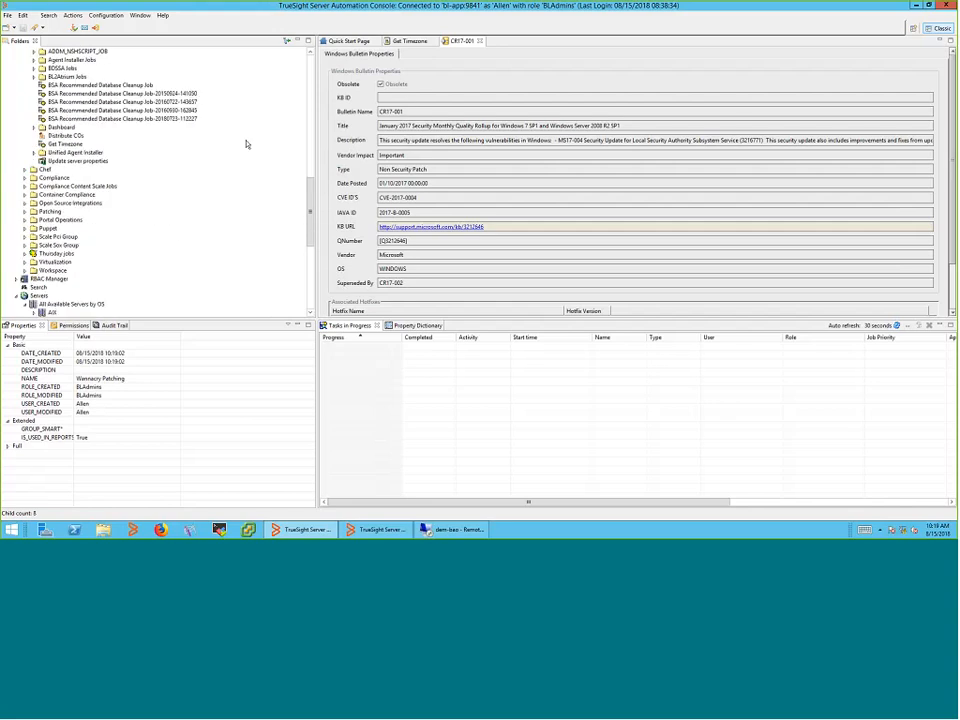
scroll(246, 144, "down", 4)
scroll(246, 144, "down", 5)
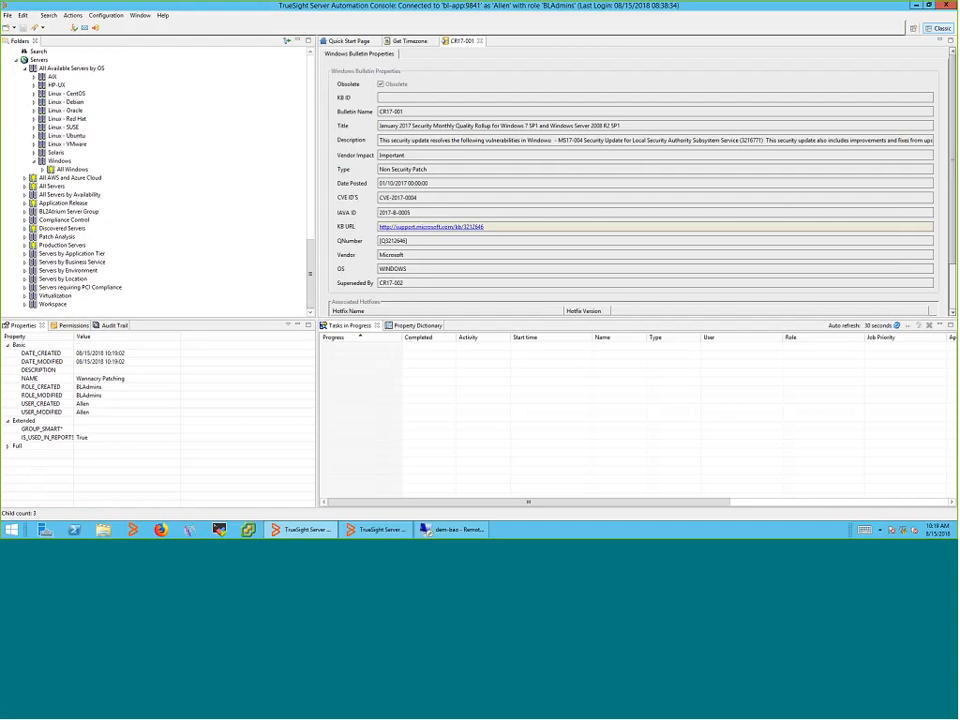
Start a new server smart group under Servers named 'All Windows Servers'
left_click(44, 61)
right_click(44, 62)
mouse_move(197, 68)
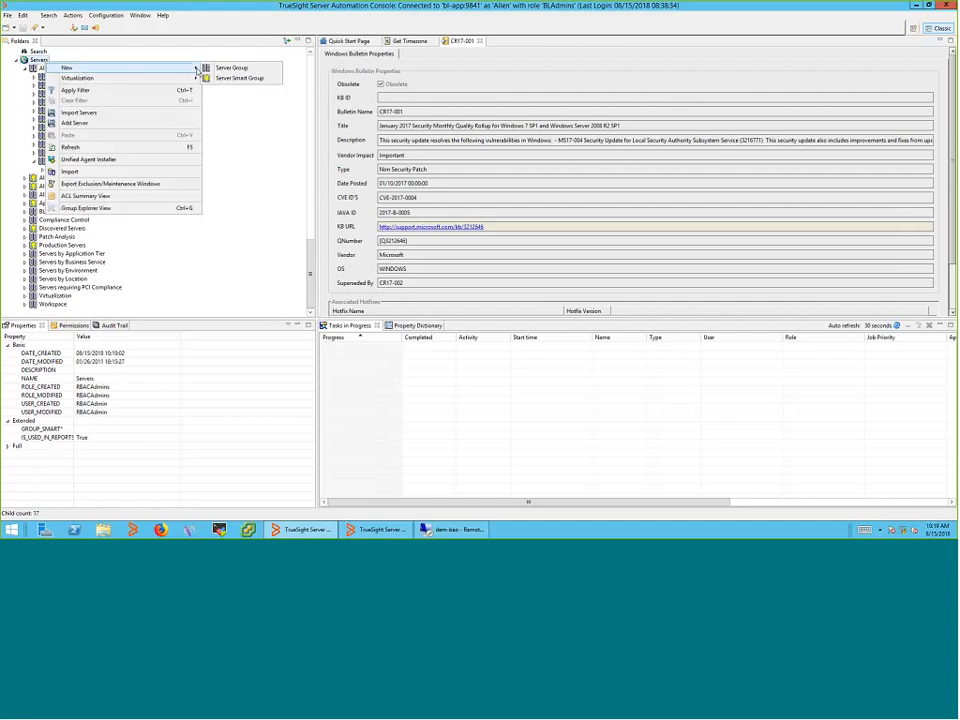
left_click(239, 78)
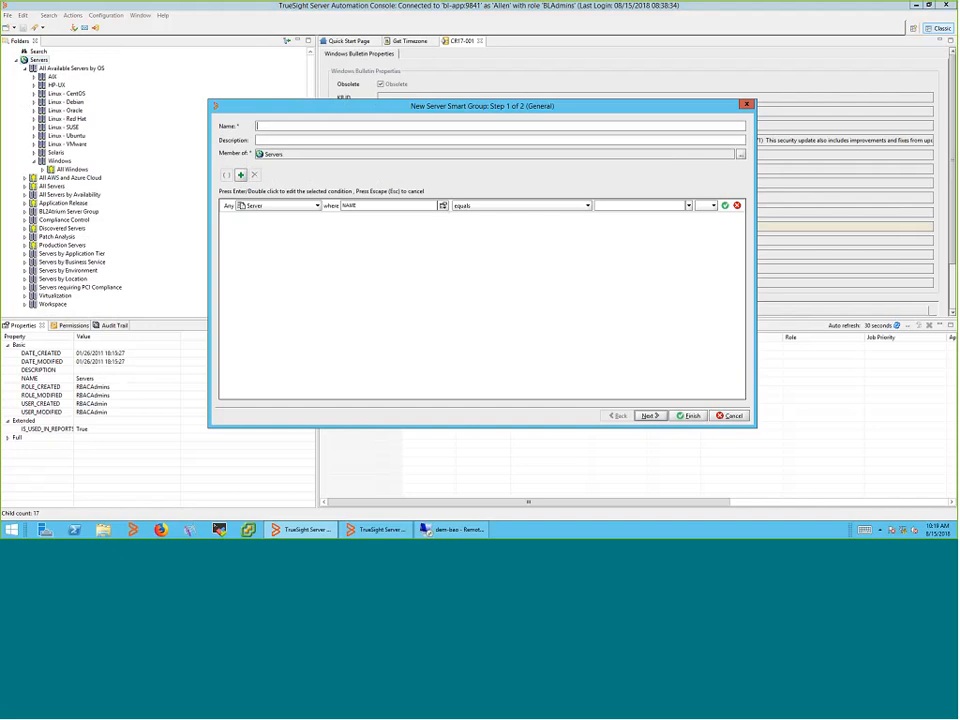
type("Alle")
key("BackSpace")
type("Windows Servers")
Set the group's condition to Server OS equals Windows and save it
left_click(287, 205)
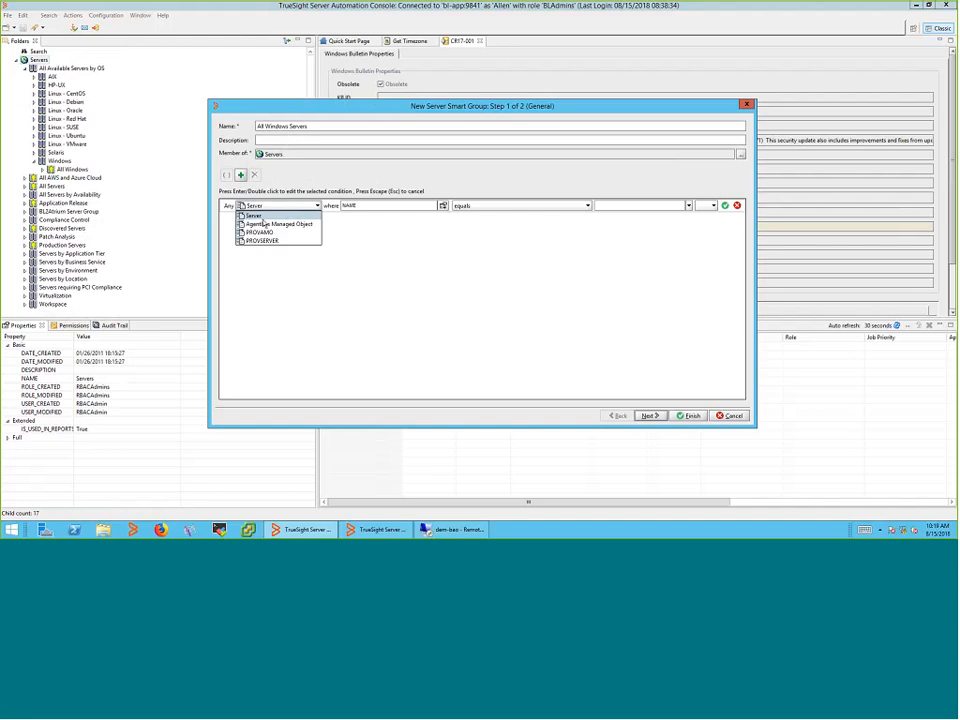
left_click(263, 218)
left_click(443, 206)
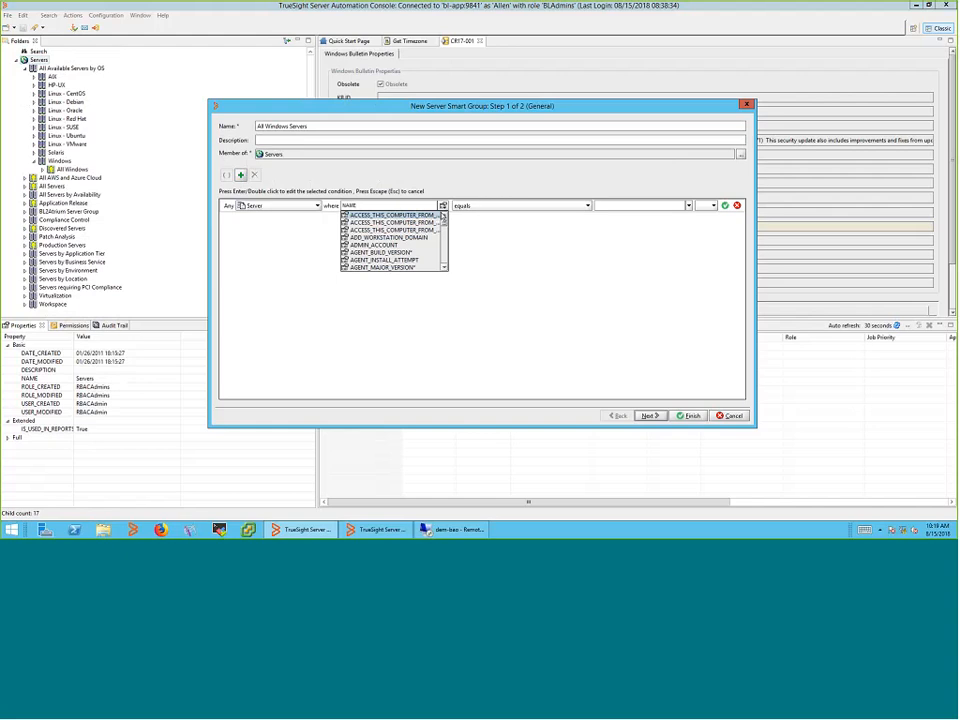
mouse_move(444, 216)
left_mouse_down()
mouse_move(449, 260)
mouse_move(448, 233)
left_mouse_up()
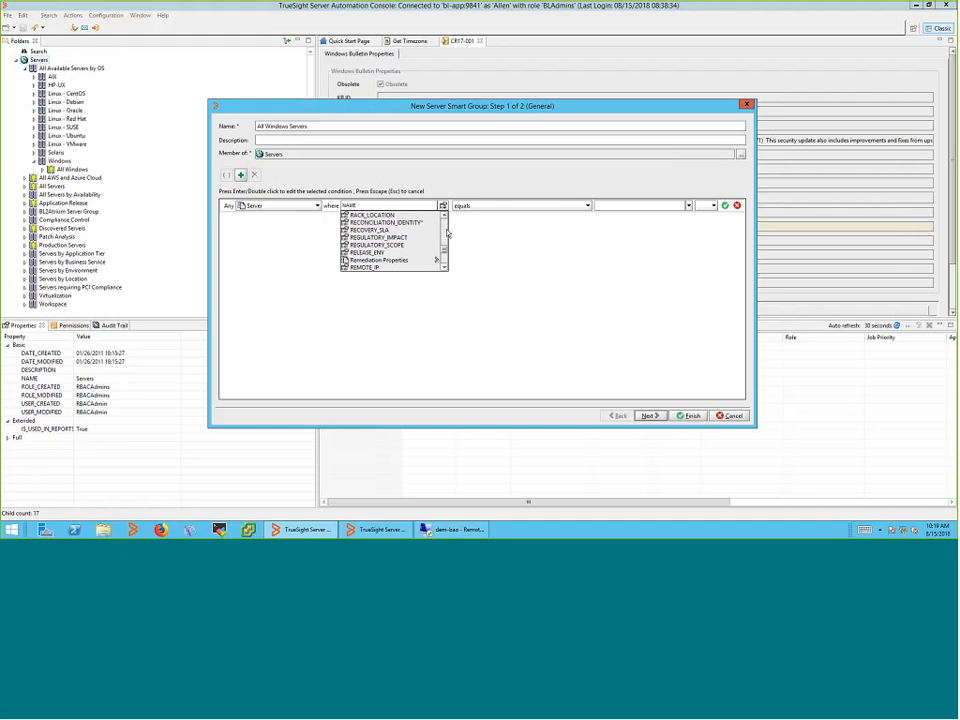
left_click(446, 258)
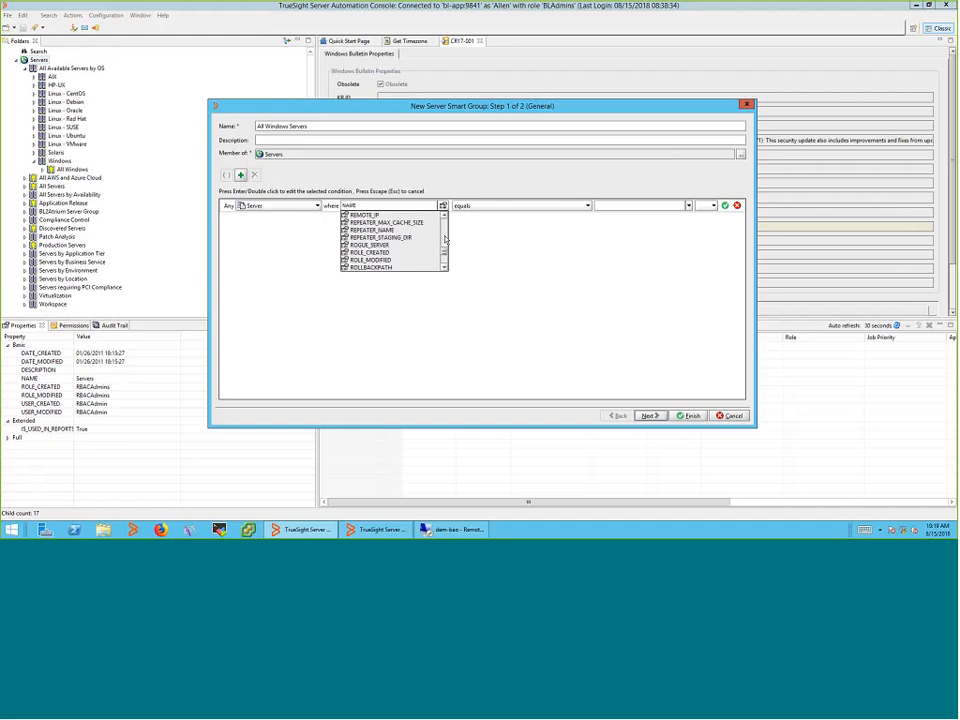
scroll(446, 238, "up", 3)
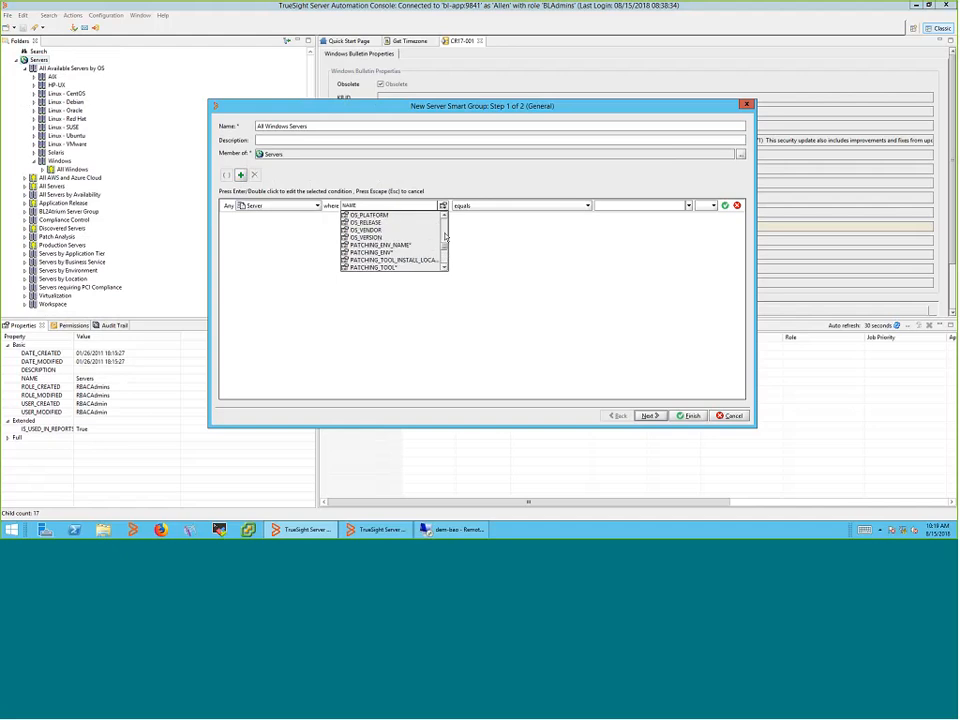
left_click(447, 226)
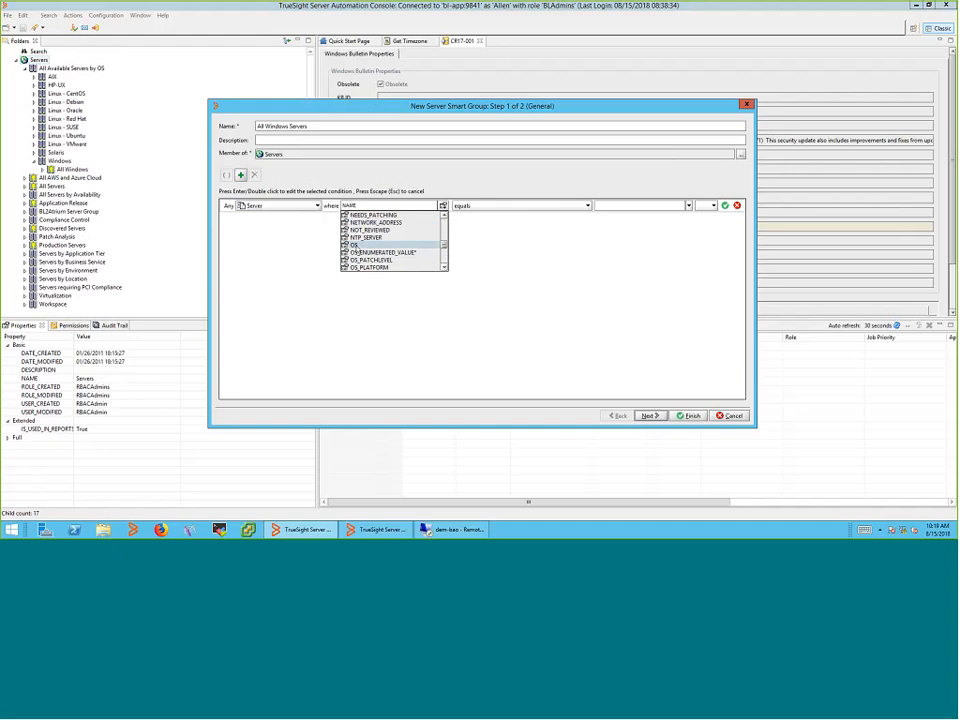
left_click(355, 246)
left_click(688, 205)
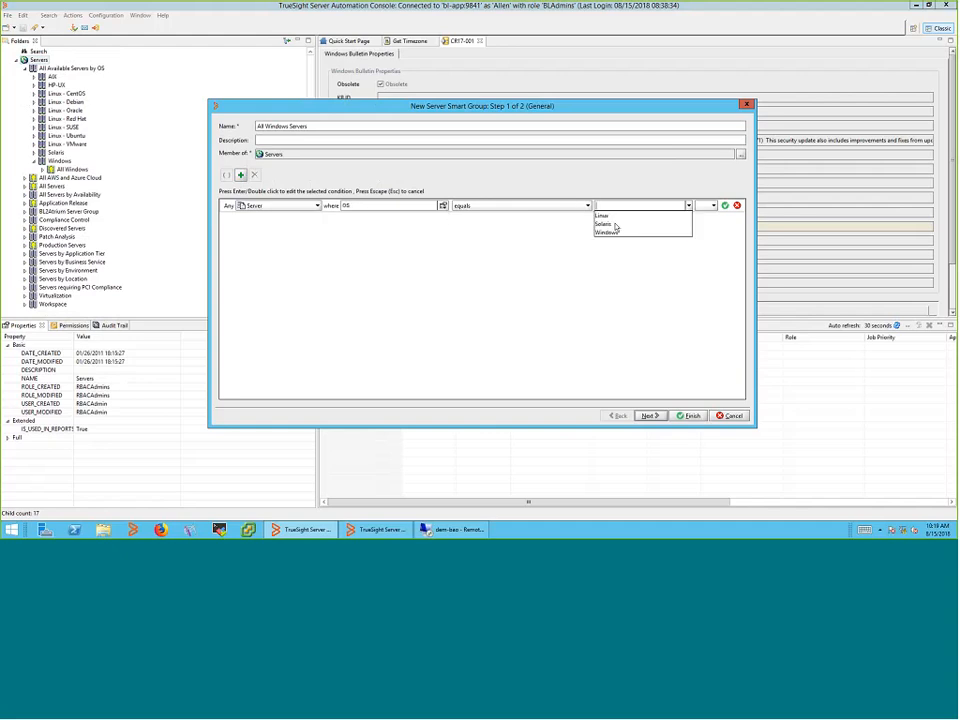
left_click(608, 232)
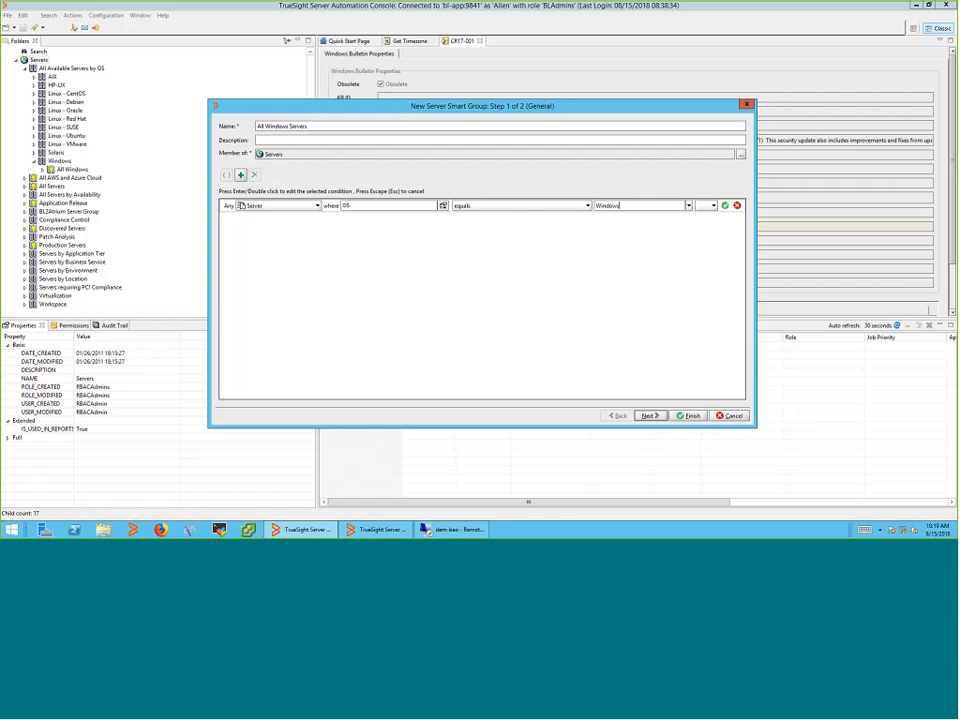
left_click(689, 416)
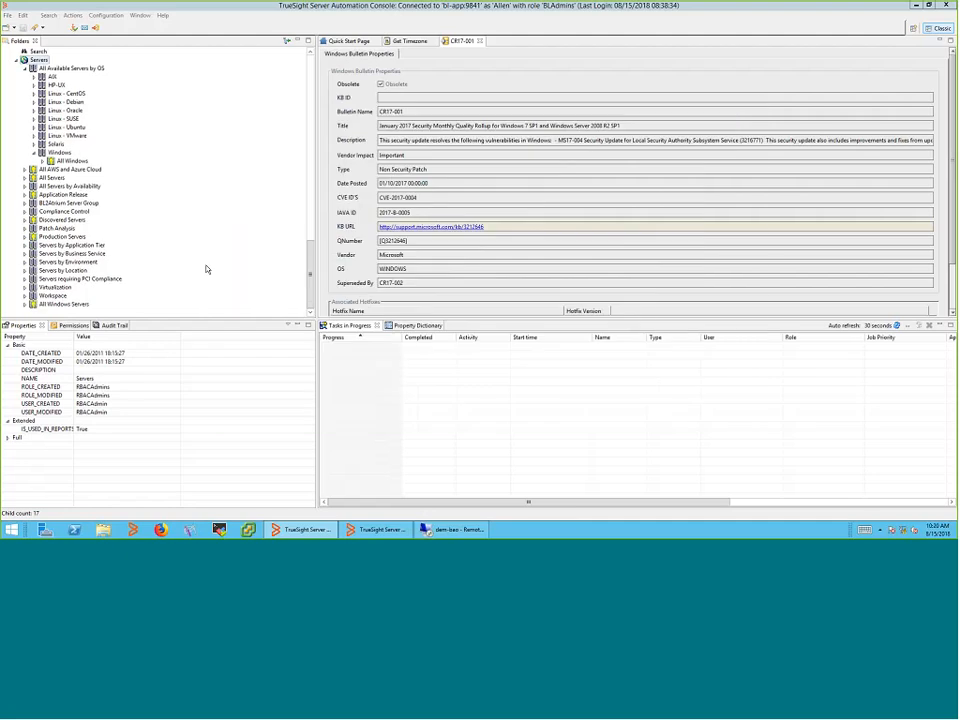
Expand All Windows Servers and begin a new Server Smart Group inside it
left_click(62, 303)
left_click(25, 303)
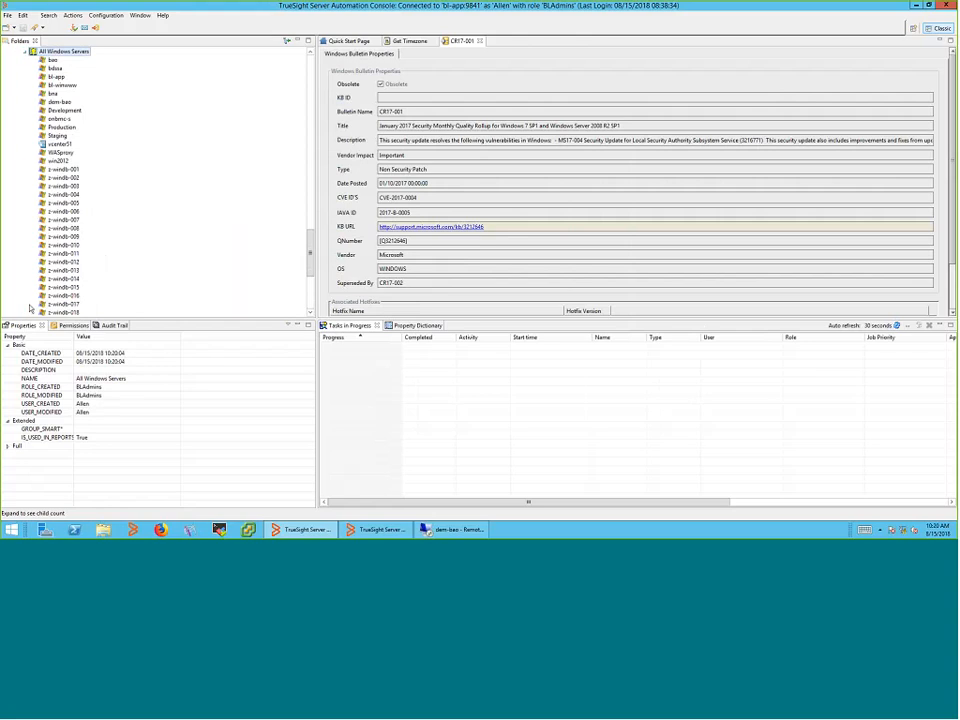
scroll(93, 160, "up", 4)
right_click(82, 152)
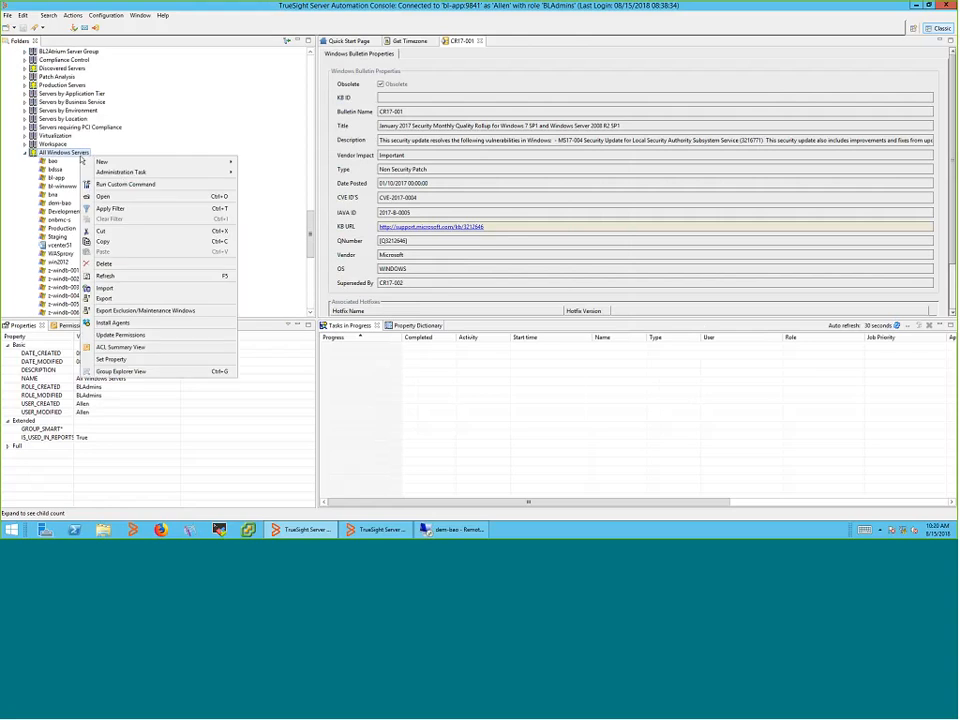
mouse_move(150, 161)
mouse_move(196, 168)
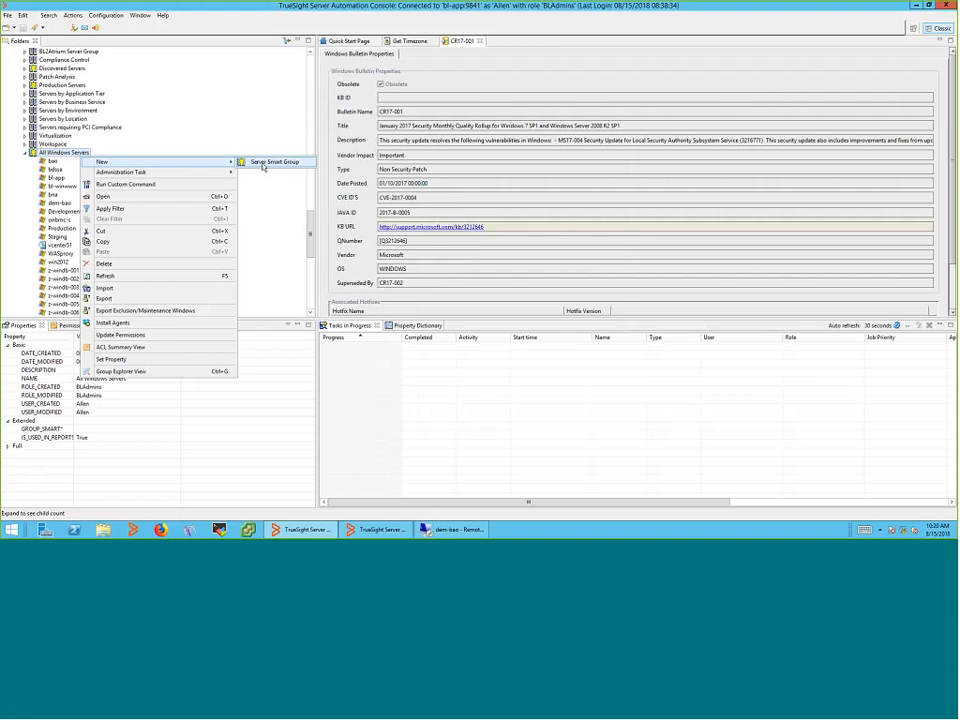
left_click(263, 163)
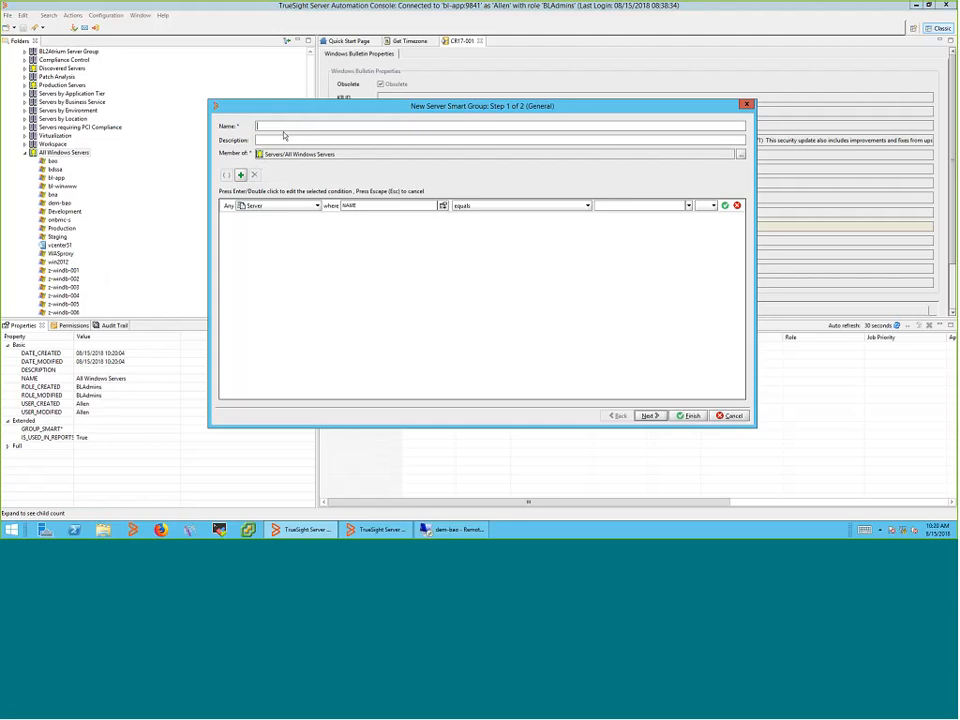
Name the new group 'Production Servers' and begin choosing the condition property
type("Production Se")
left_click(306, 206)
type("rvers")
left_click(429, 206)
left_click(442, 205)
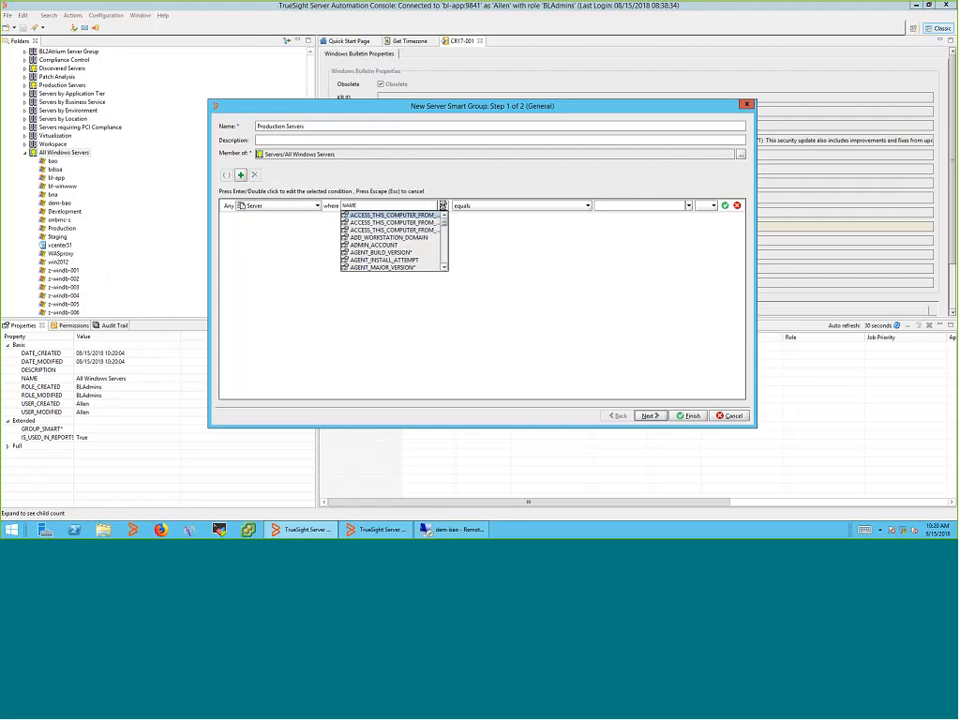
Set the condition to ENVIRONMENT equals Production and save the group
scroll(446, 234, "down", 3)
scroll(446, 234, "down", 3)
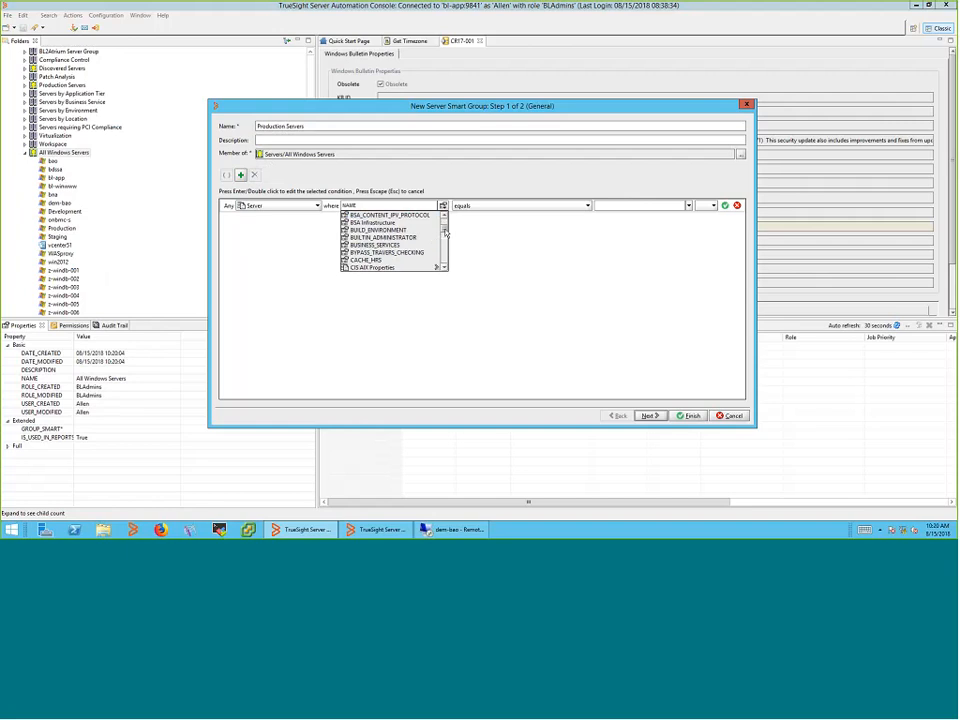
scroll(446, 242, "down", 3)
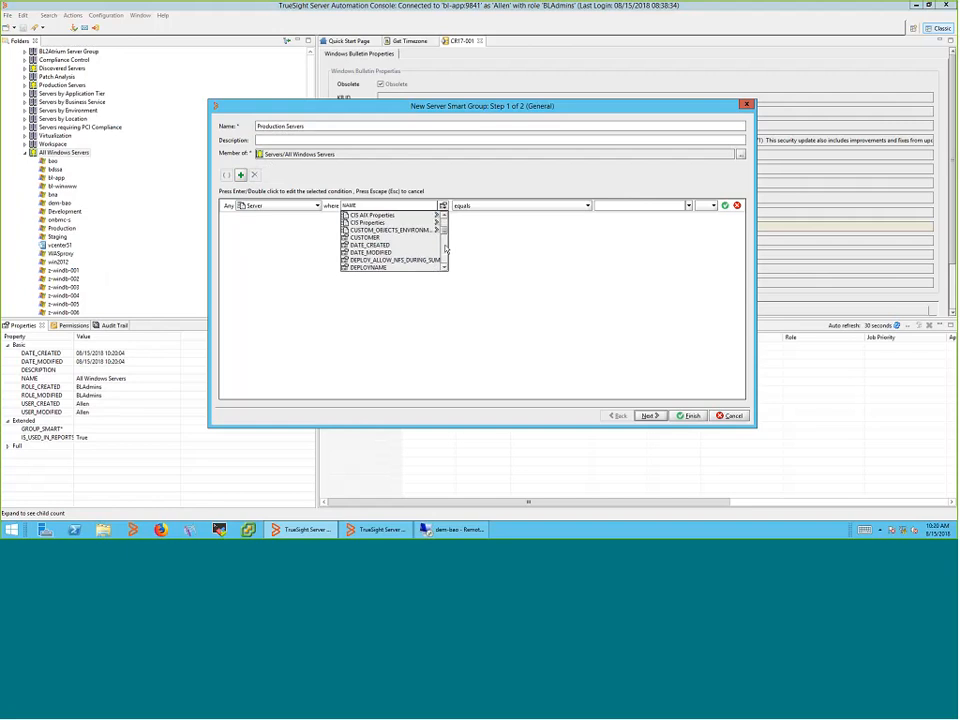
scroll(446, 250, "down", 3)
scroll(446, 256, "down", 3)
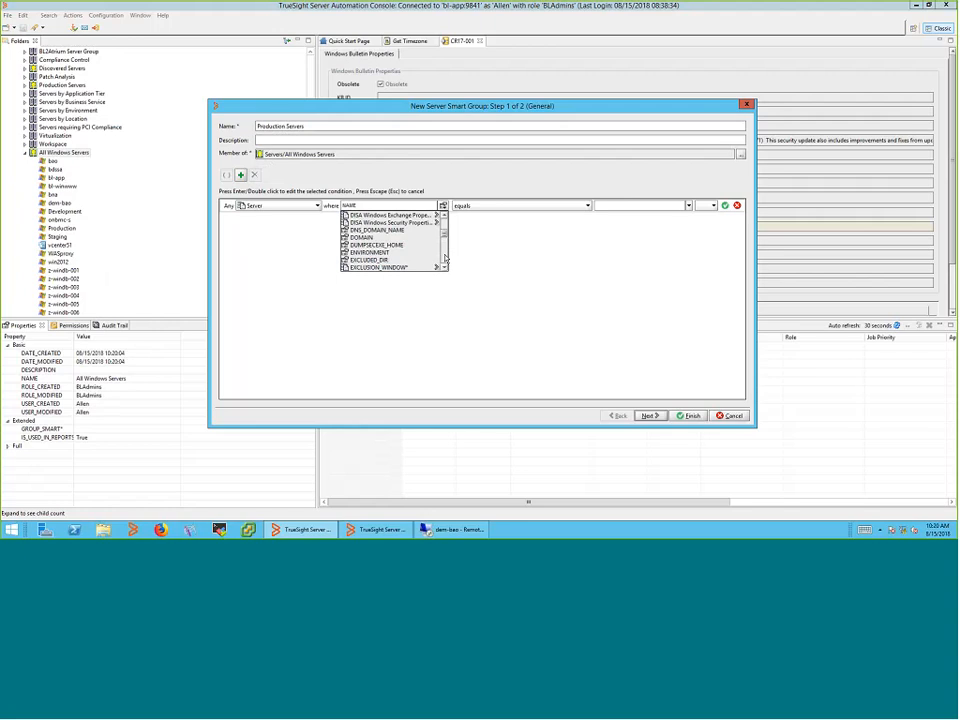
scroll(446, 258, "down", 3)
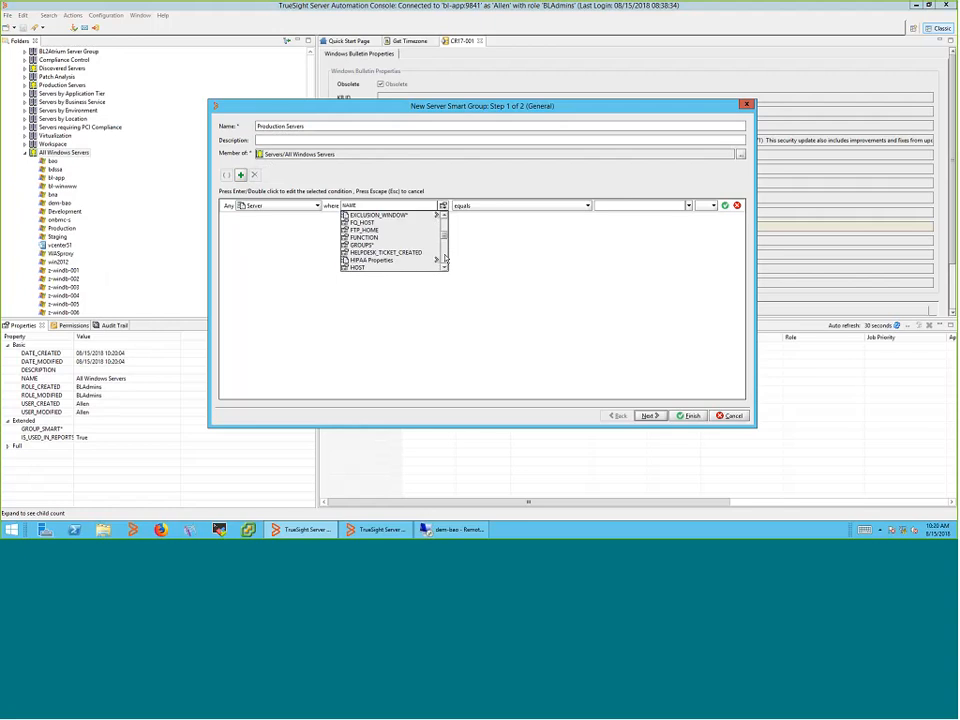
left_click_drag(444, 239, 444, 236)
left_click(370, 246)
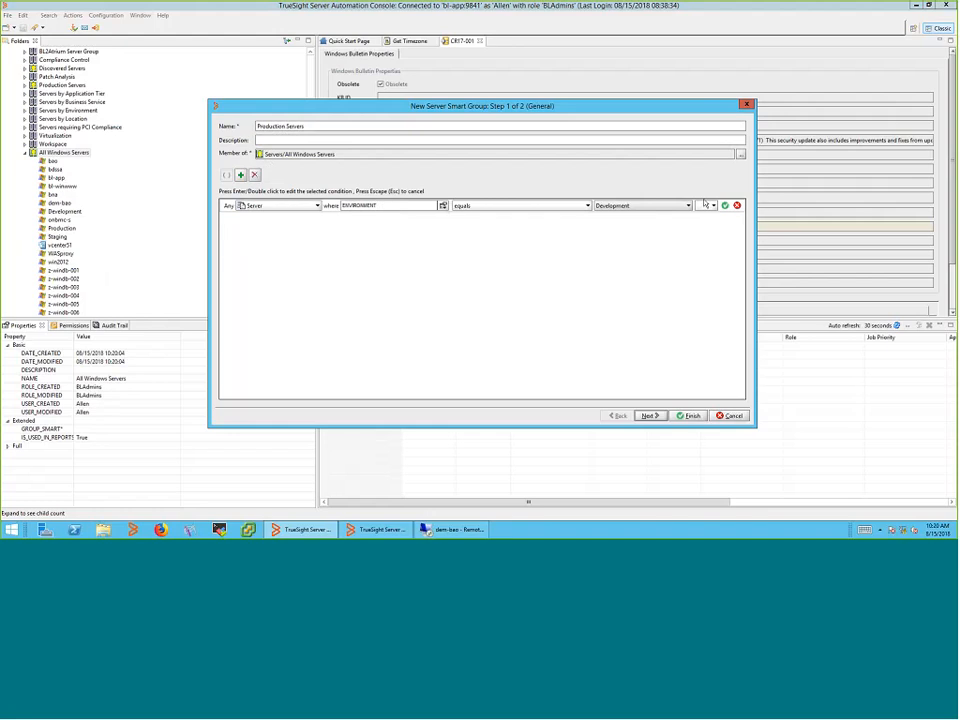
left_click(688, 205)
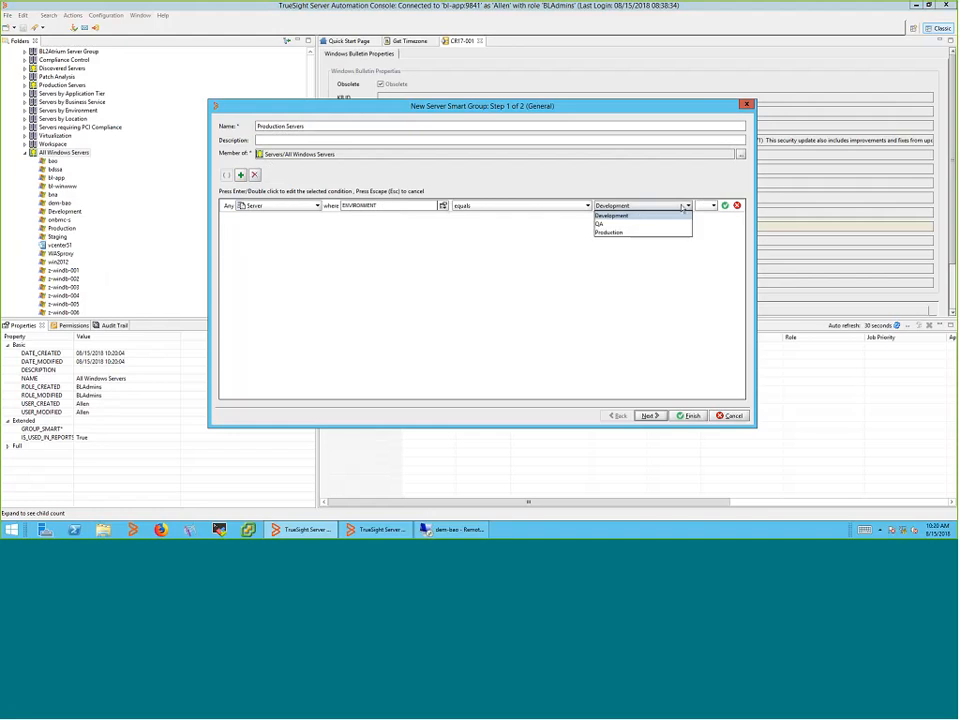
left_click(614, 233)
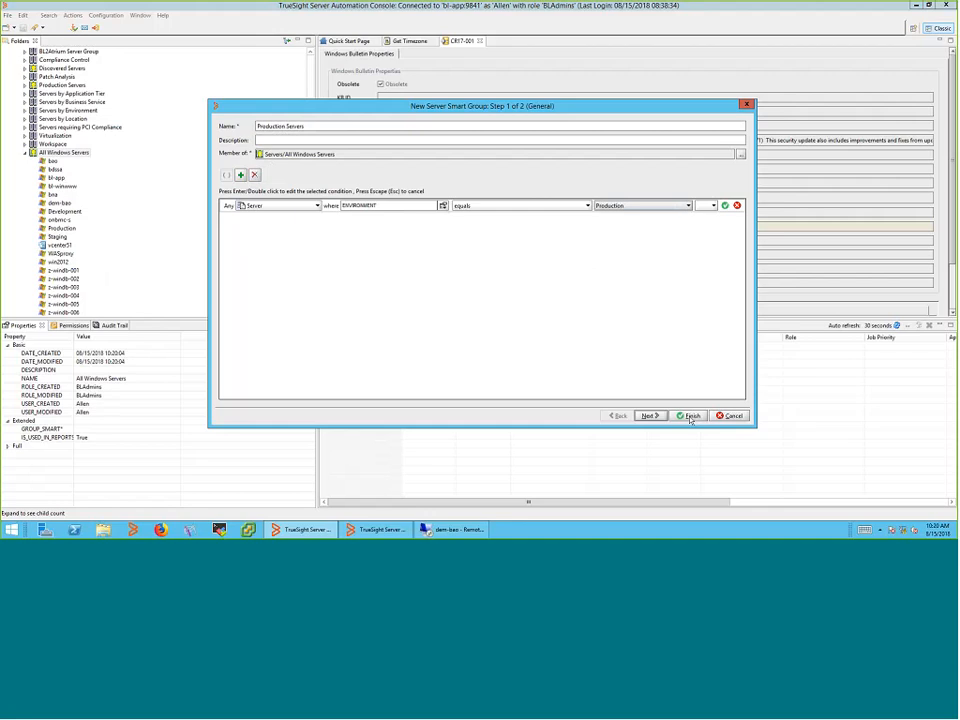
left_click(690, 416)
Refresh All Windows Servers and expand the new Production Servers group
right_click(73, 155)
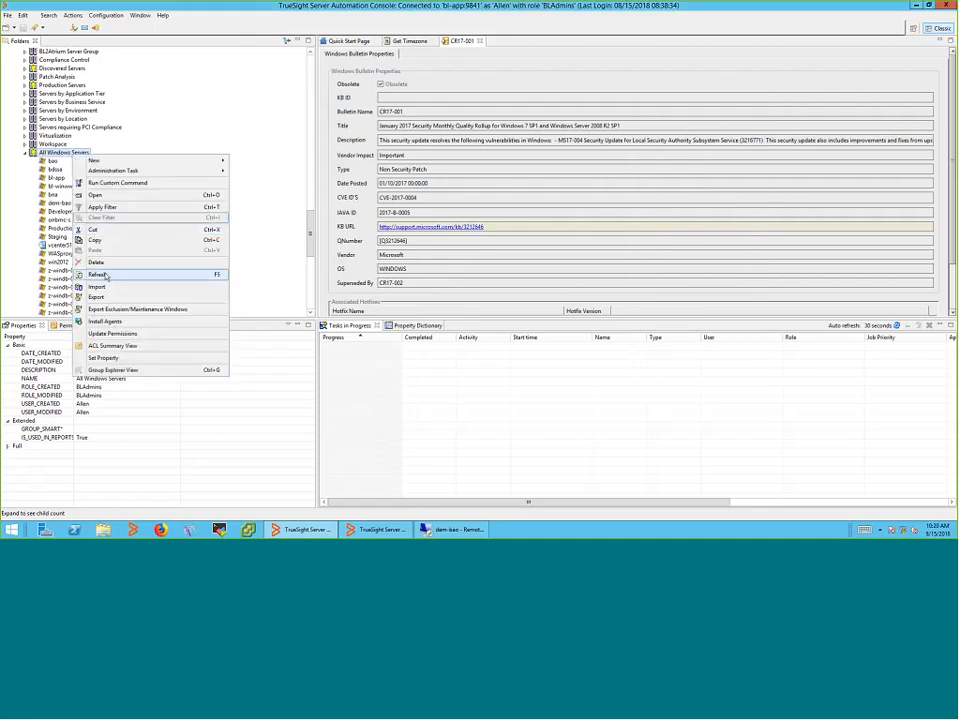
left_click(105, 274)
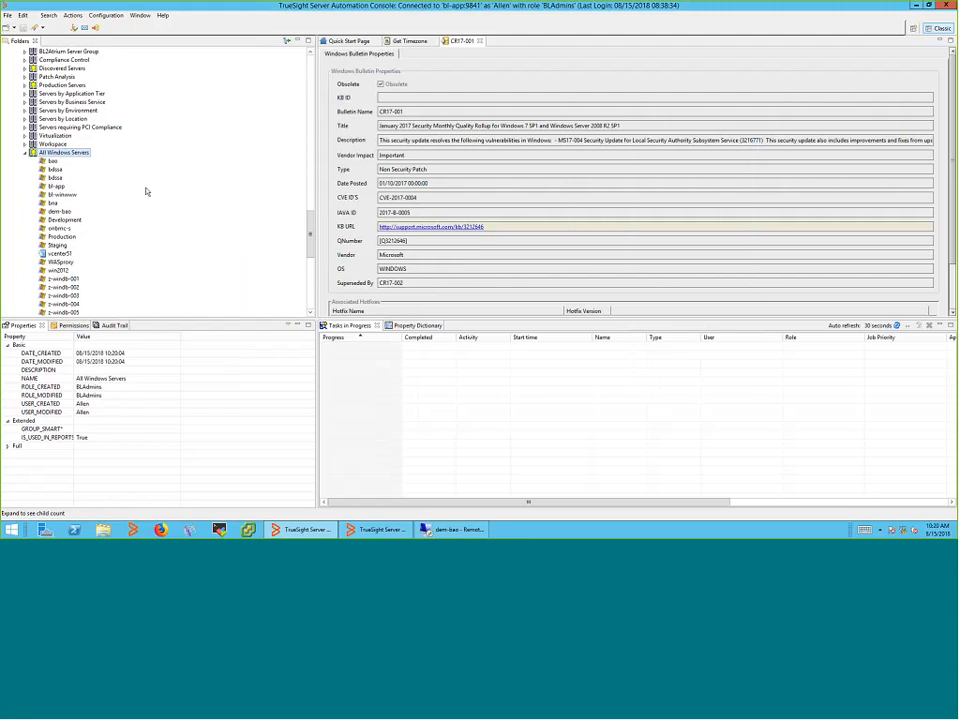
left_click(34, 162)
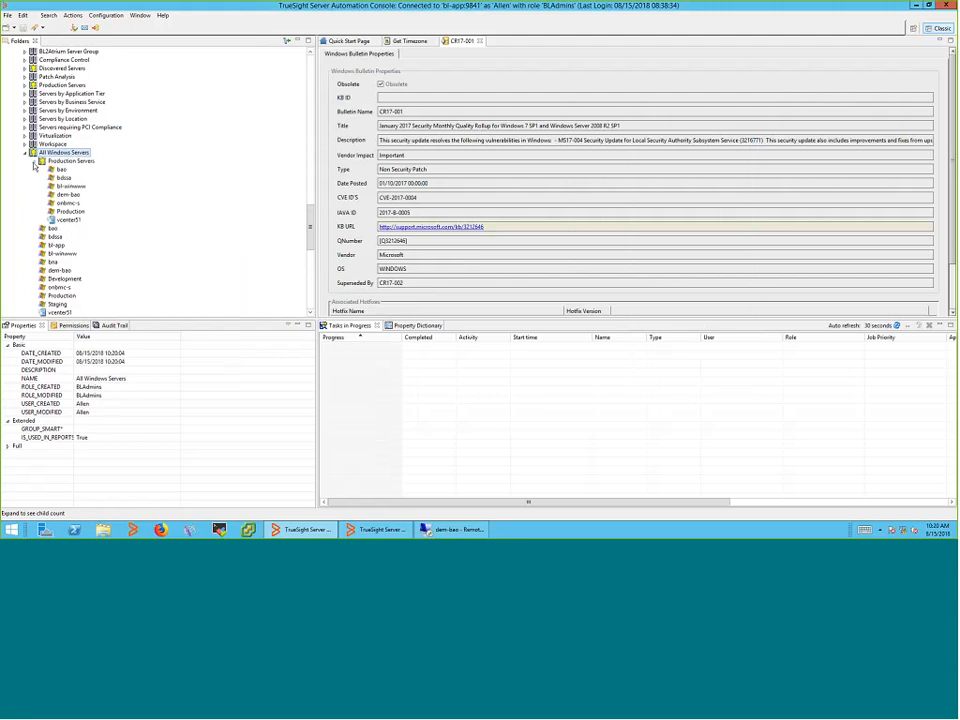
Copy Production Servers and paste the duplicate into All Windows Servers
right_click(89, 163)
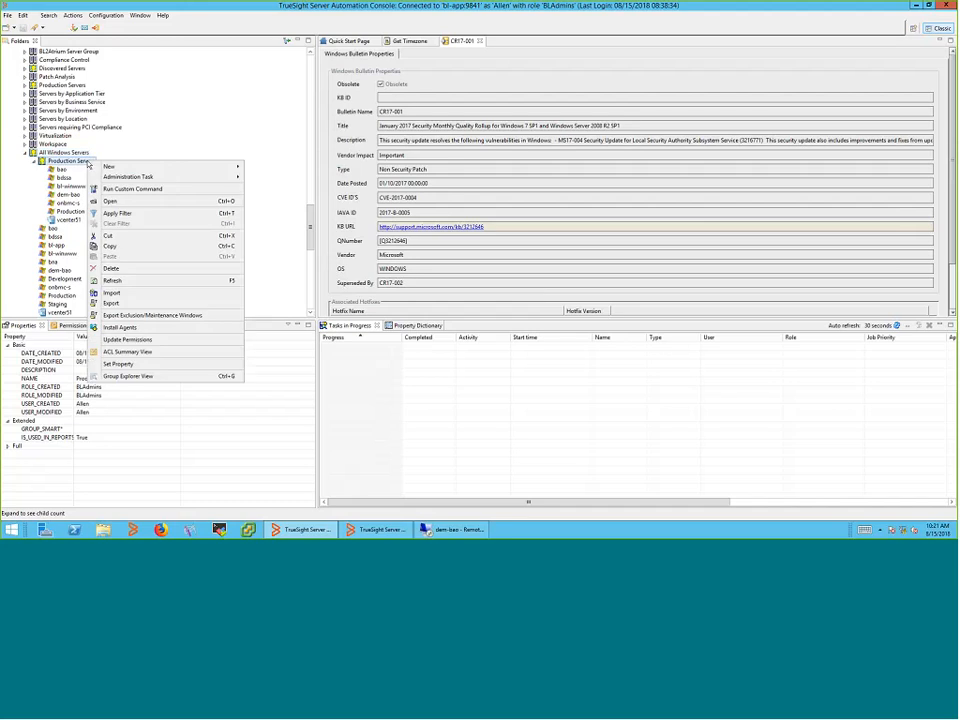
left_click(130, 281)
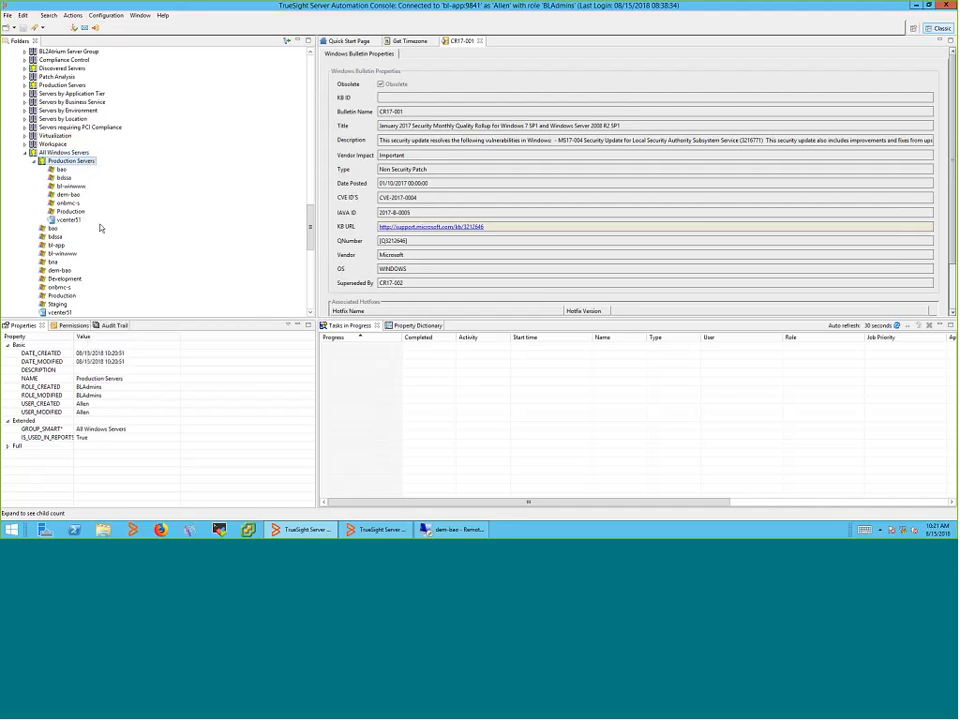
key("Return")
right_click(78, 152)
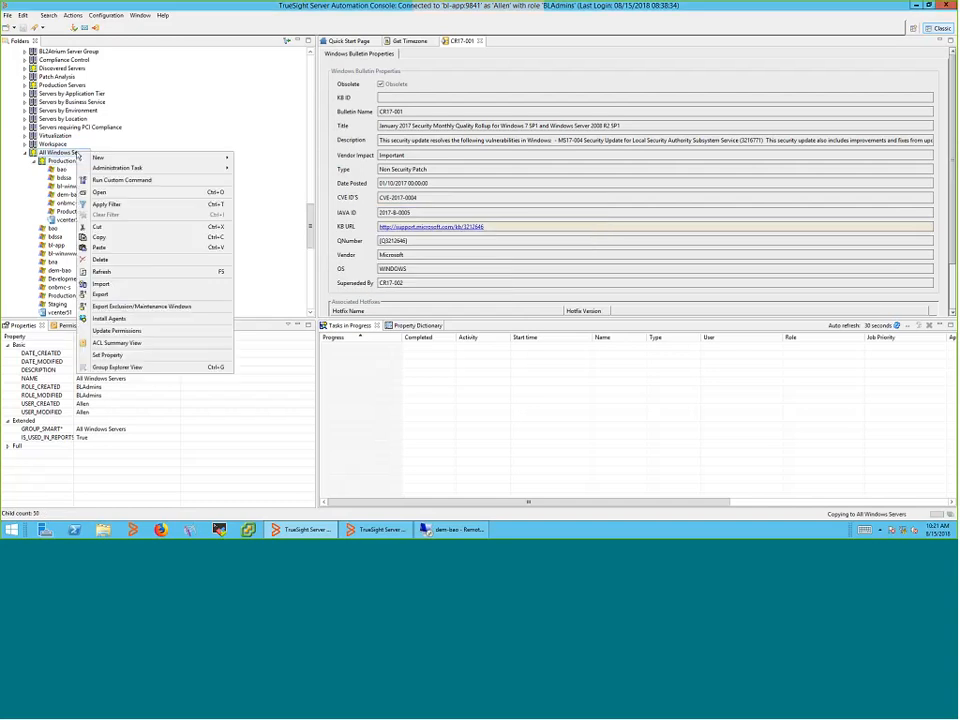
left_click(102, 272)
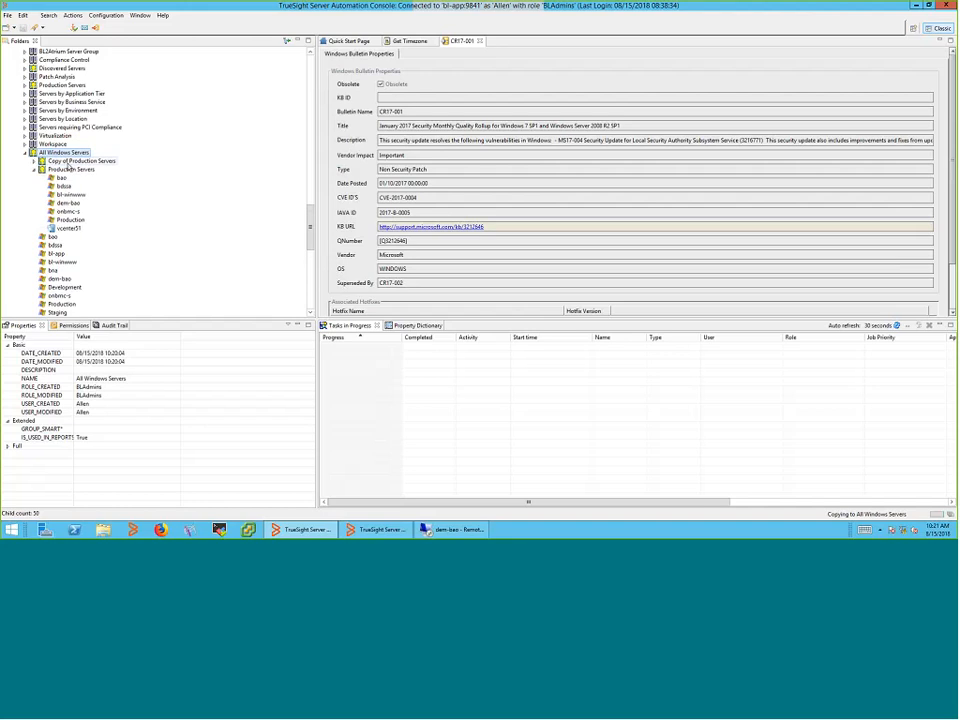
double_click(72, 161)
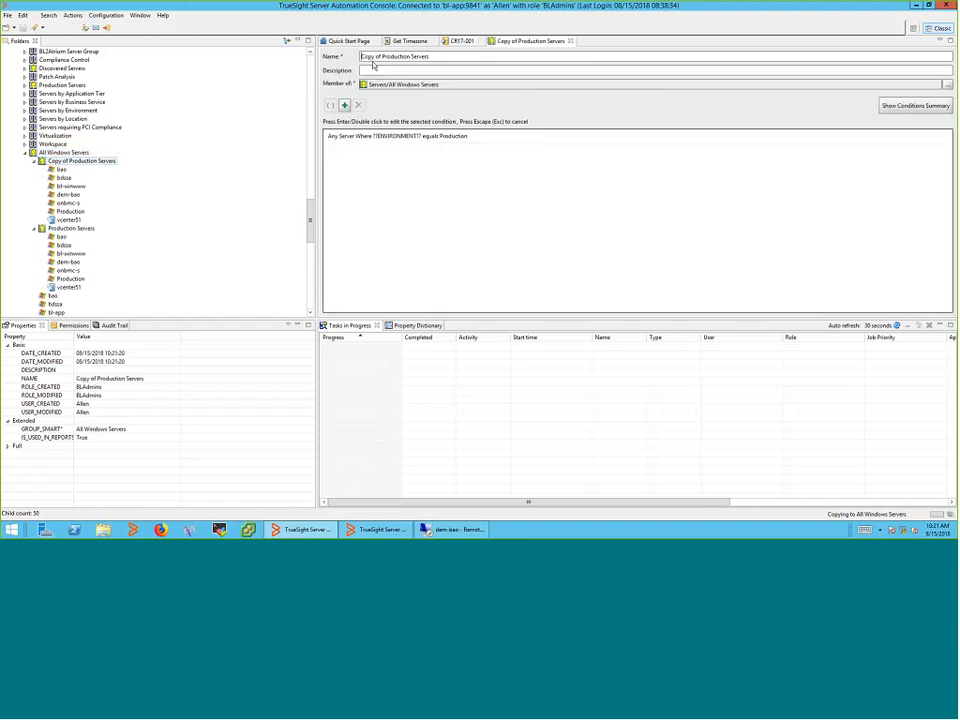
Rename the copy to 'QA Servers' and change its condition to ENVIRONMENT equals QA
left_click_drag(406, 57, 280, 56)
type("QA")
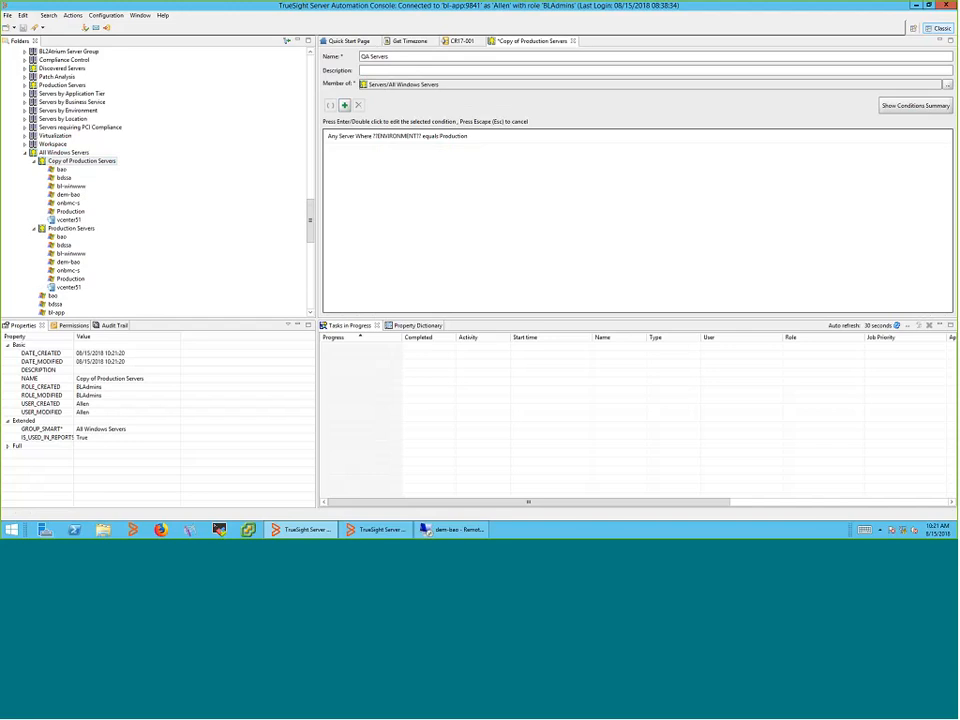
left_click(500, 139)
double_click(500, 139)
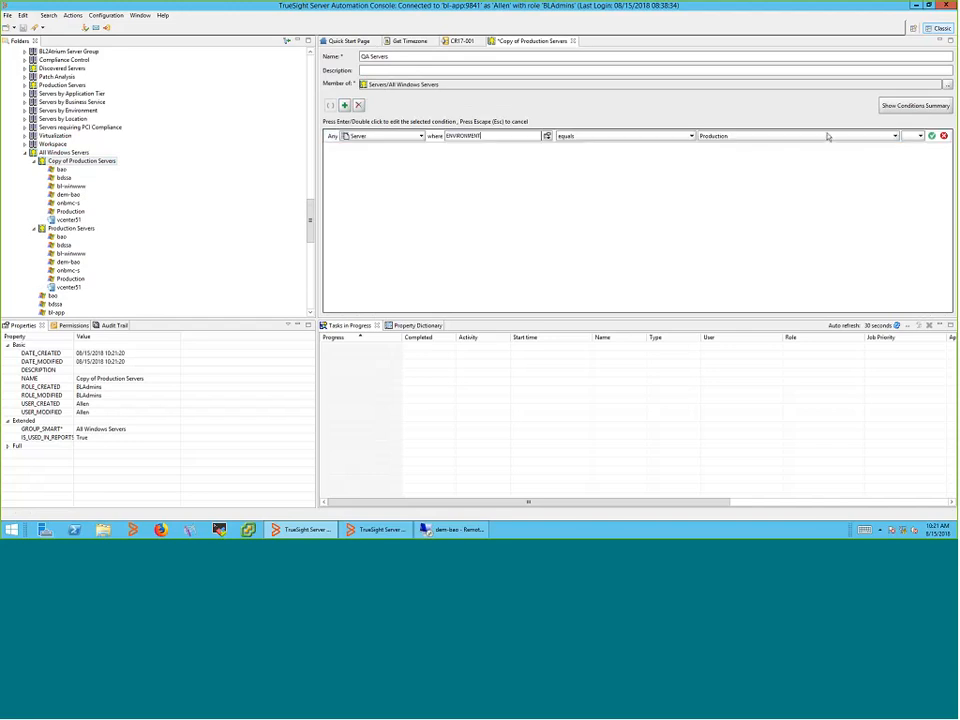
left_click(828, 136)
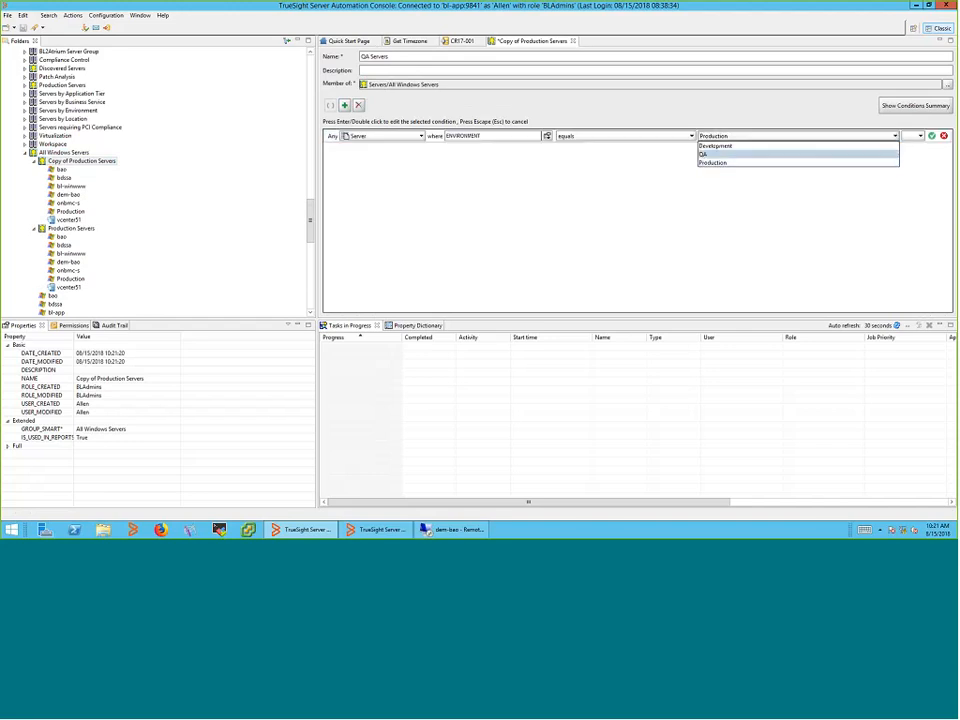
left_click(810, 154)
left_click(931, 136)
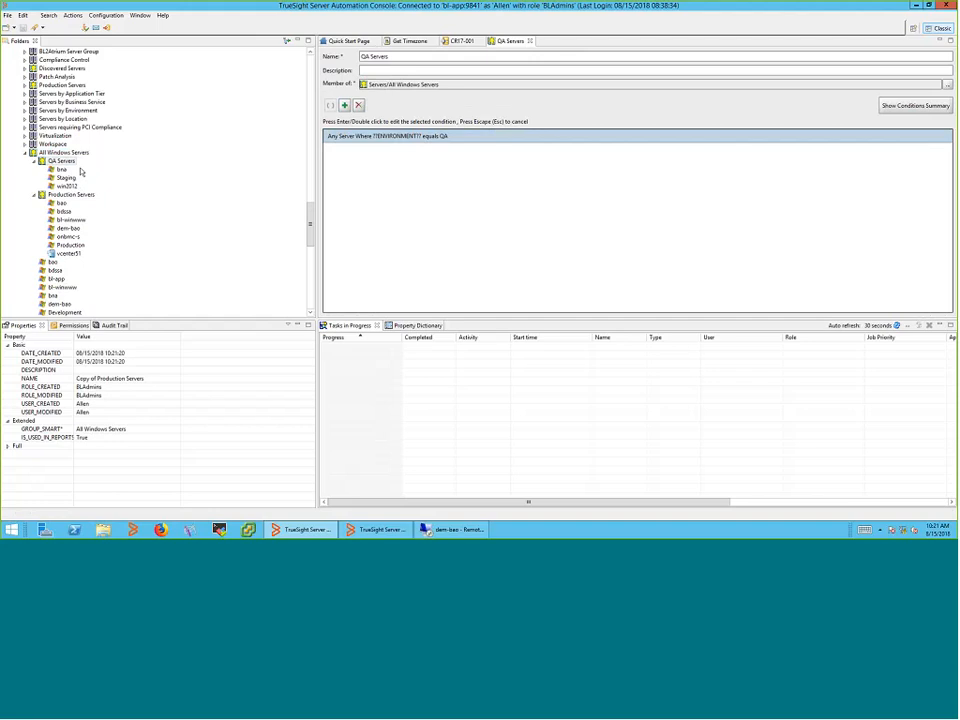
left_click_drag(310, 227, 314, 194)
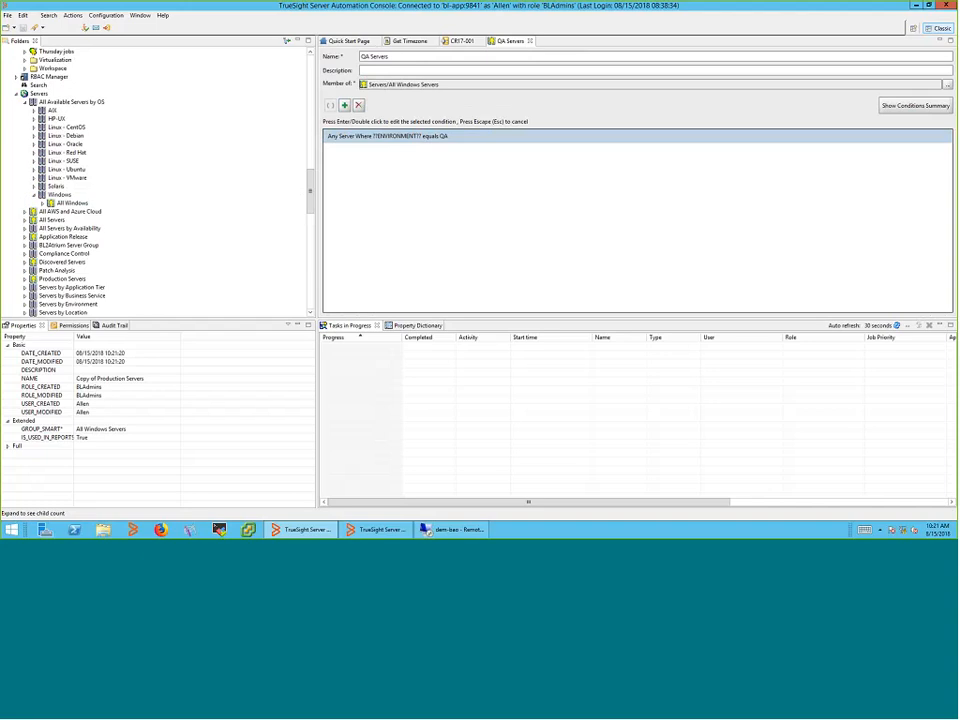
Show the Property Dictionary, then switch to the Get Timezone script
left_click(418, 326)
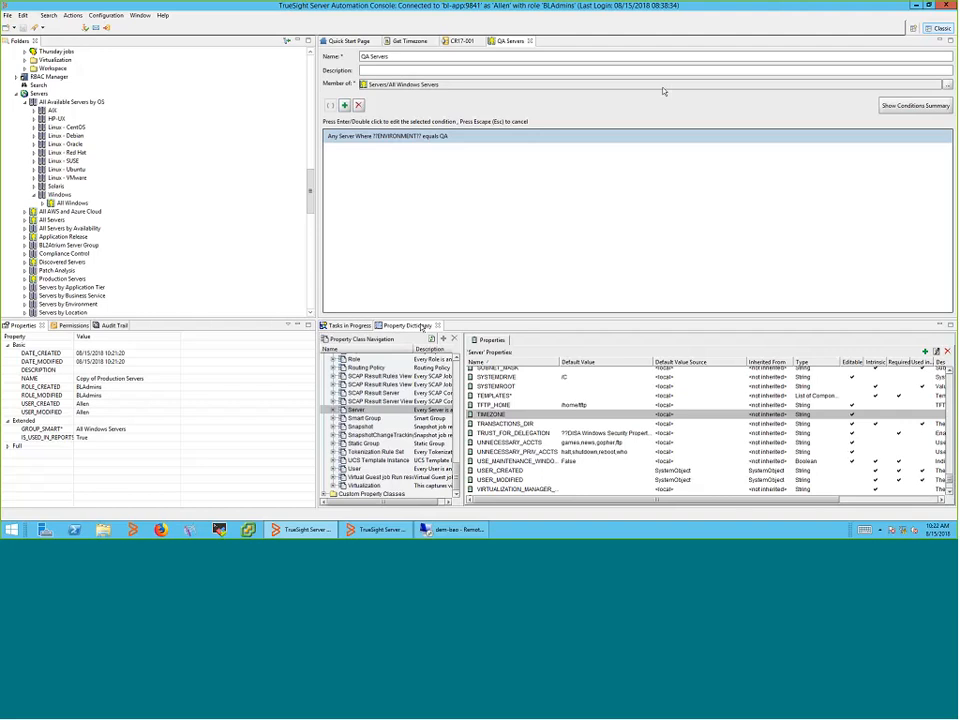
left_click(398, 41)
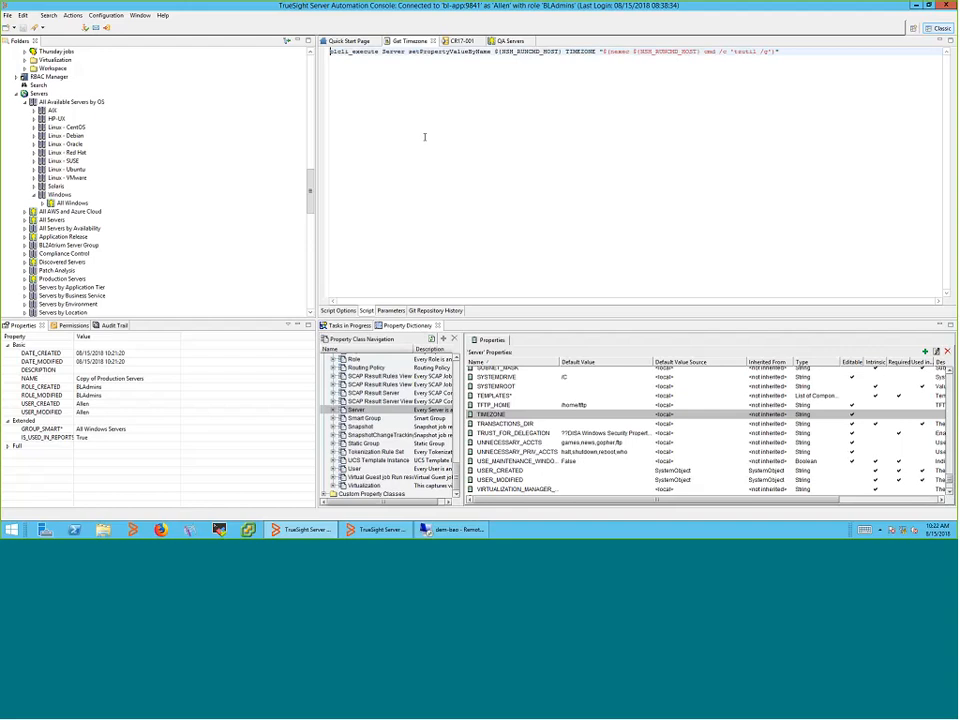
Start a smart group under All Available Servers by OS with TIMEZONE equals Eastern Standard Time
right_click(100, 108)
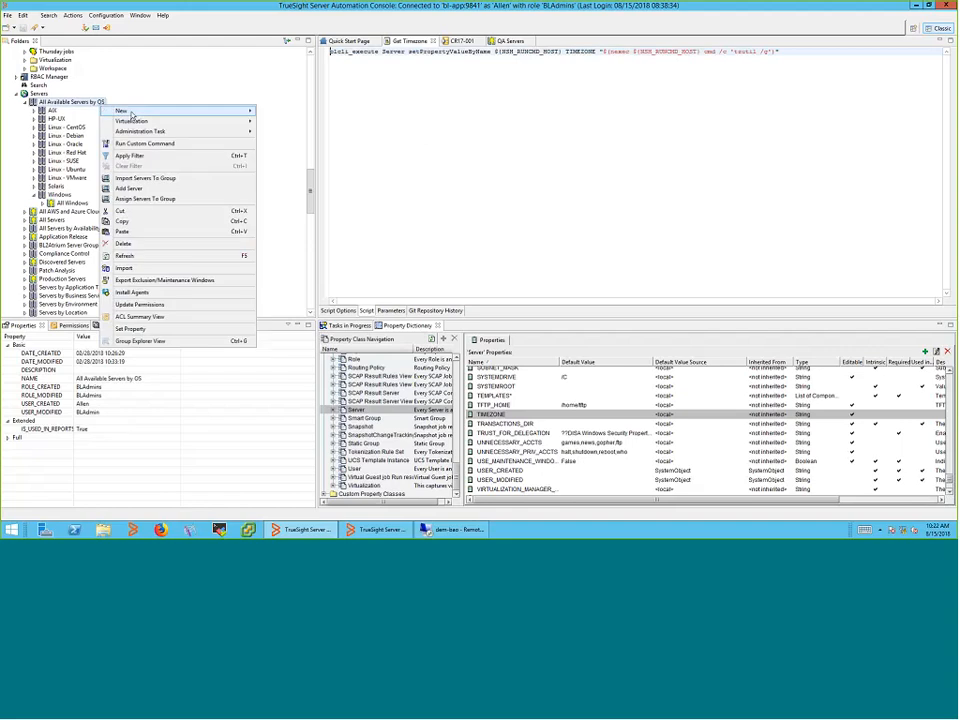
left_click(292, 121)
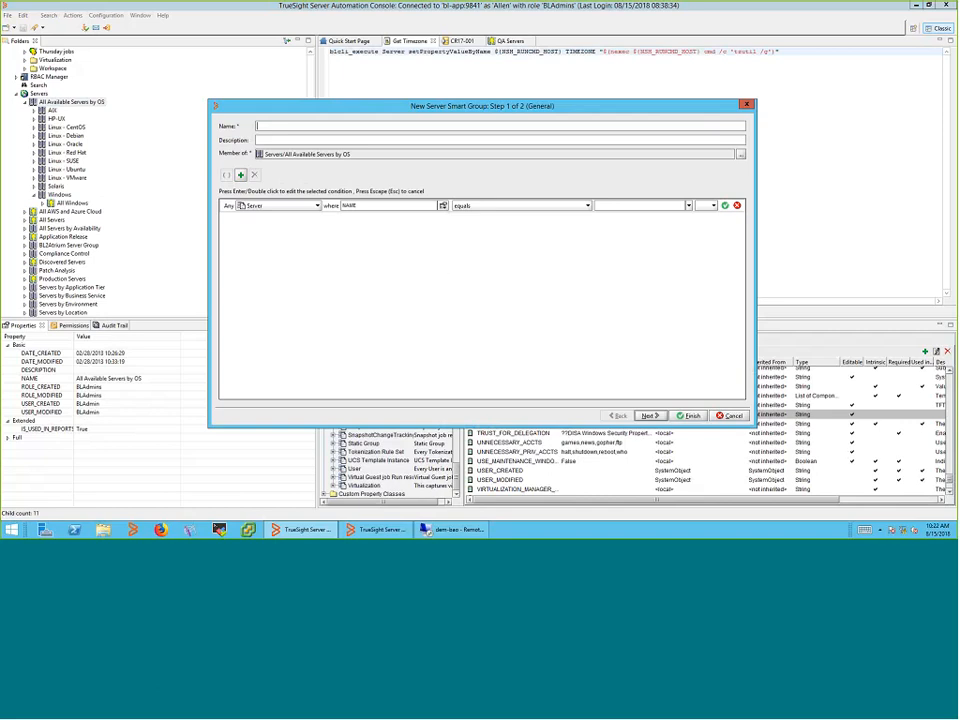
left_click(443, 205)
left_click_drag(446, 224, 447, 270)
left_click(445, 267)
left_click(445, 267)
left_click(445, 267)
left_click(445, 267)
left_click(445, 267)
left_click(390, 252)
left_click(688, 205)
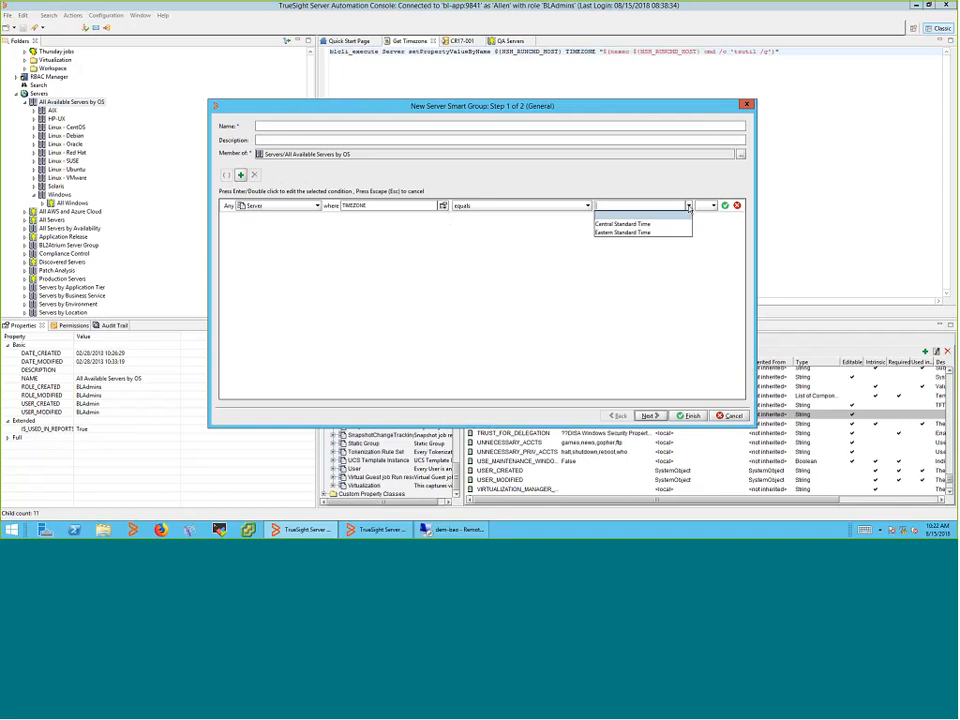
left_click(625, 232)
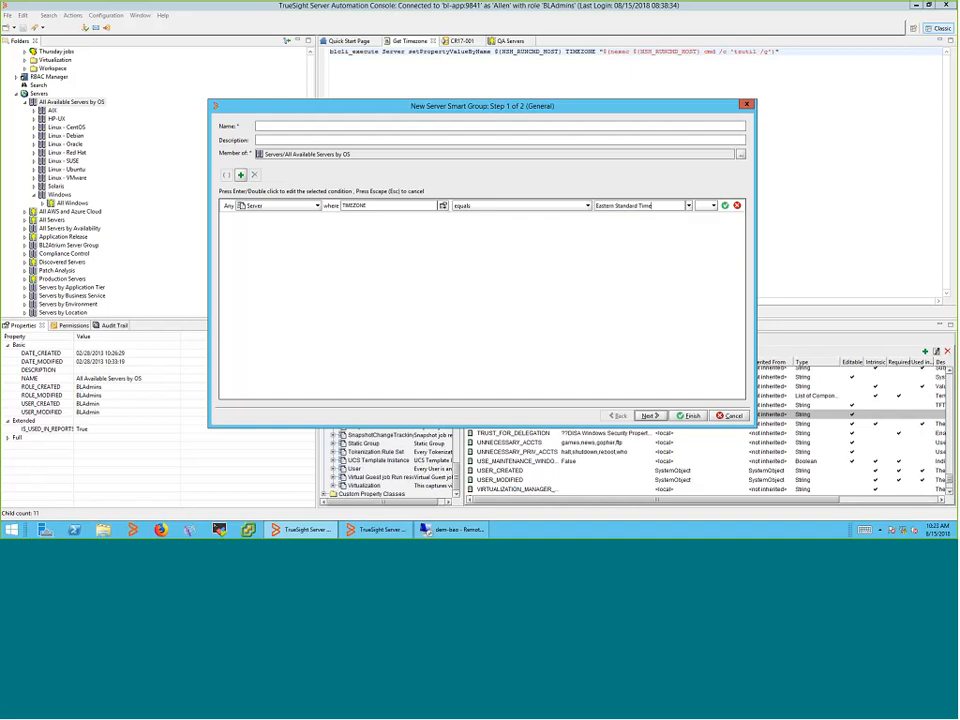
Name the group 'US EST Timezone' and finish creating it
left_click(296, 130)
type("US EST Timezone")
key("Return")
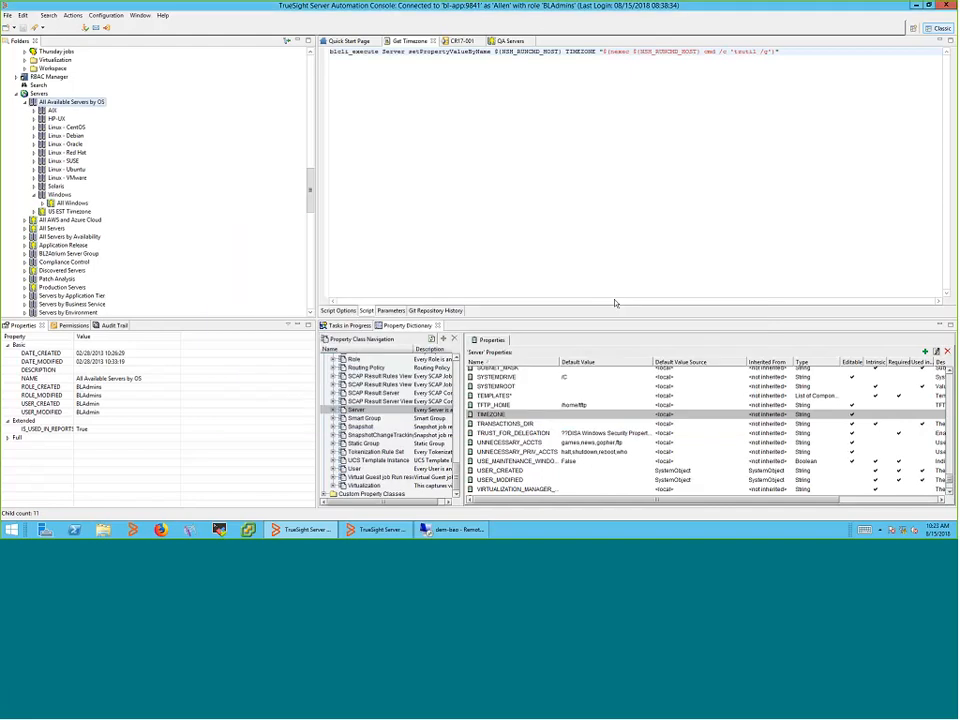
Collapse QA Servers and refresh All Available Servers by OS
scroll(310, 208, "down", 10)
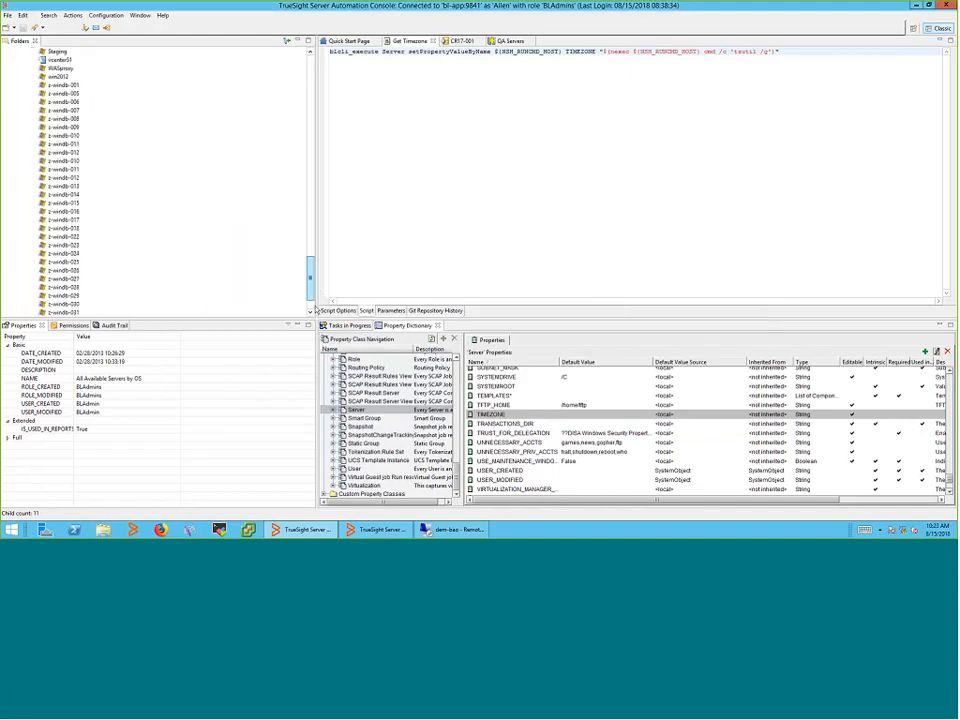
scroll(313, 218, "up", 5)
left_click(34, 304)
scroll(39, 257, "down", 4)
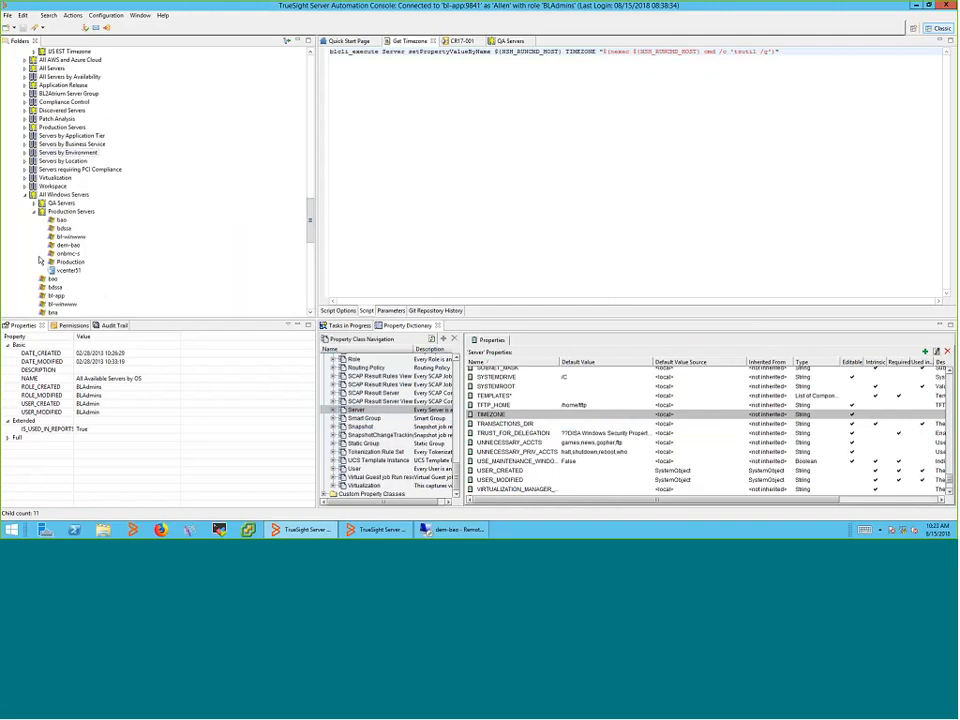
scroll(40, 261, "up", 2)
scroll(86, 197, "up", 8)
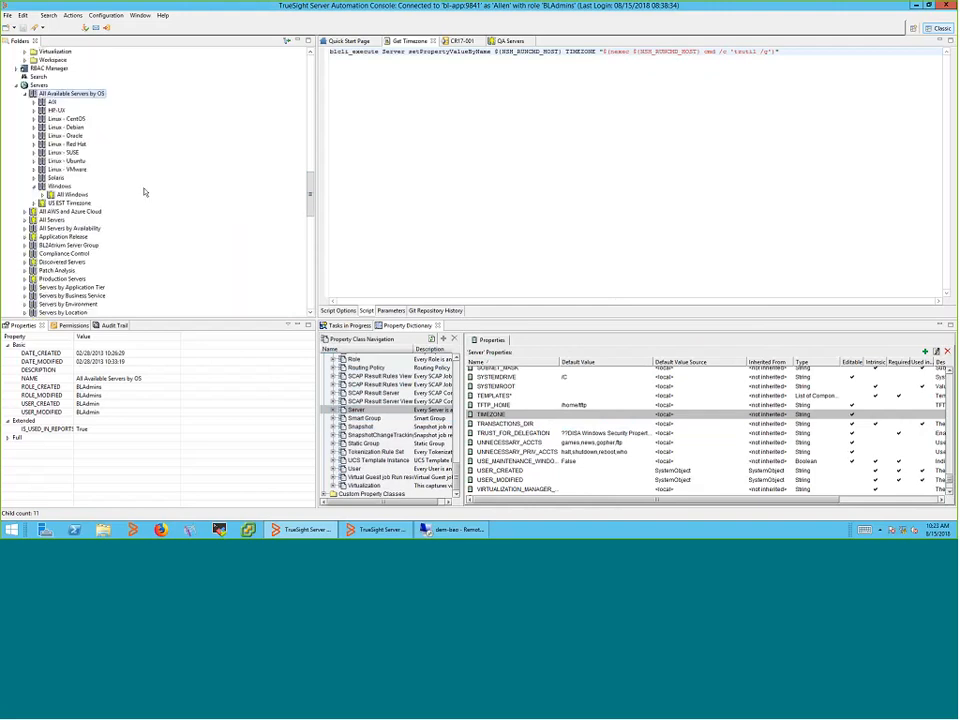
right_click(86, 197)
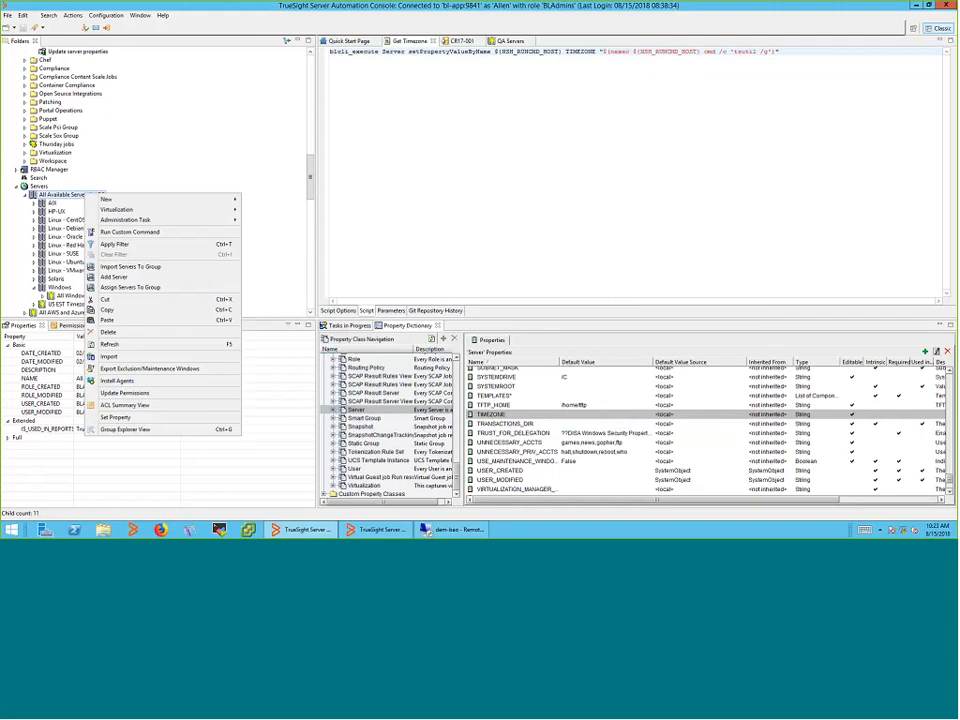
left_click(137, 345)
Open the US EST Timezone group to review its definition and members
scroll(143, 316, "down", 1)
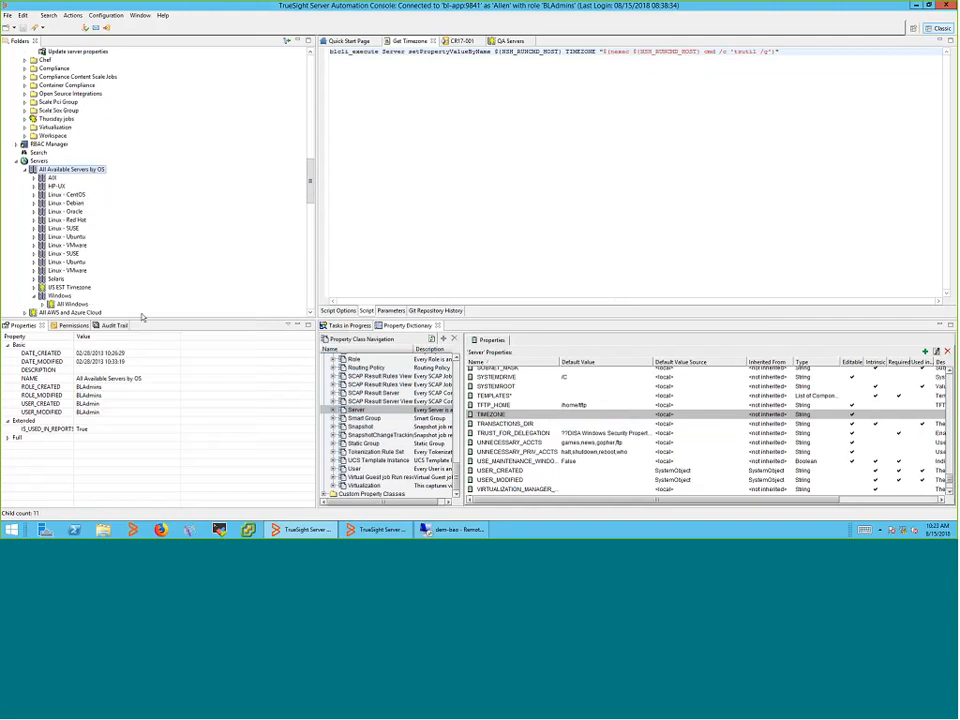
double_click(69, 261)
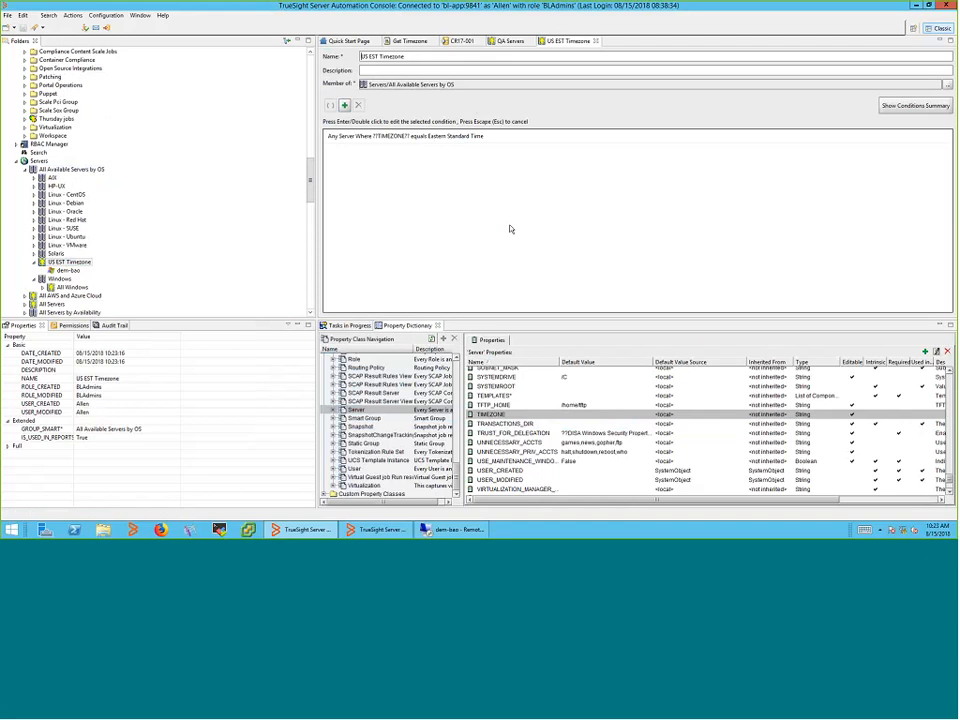
left_click_drag(310, 177, 310, 95)
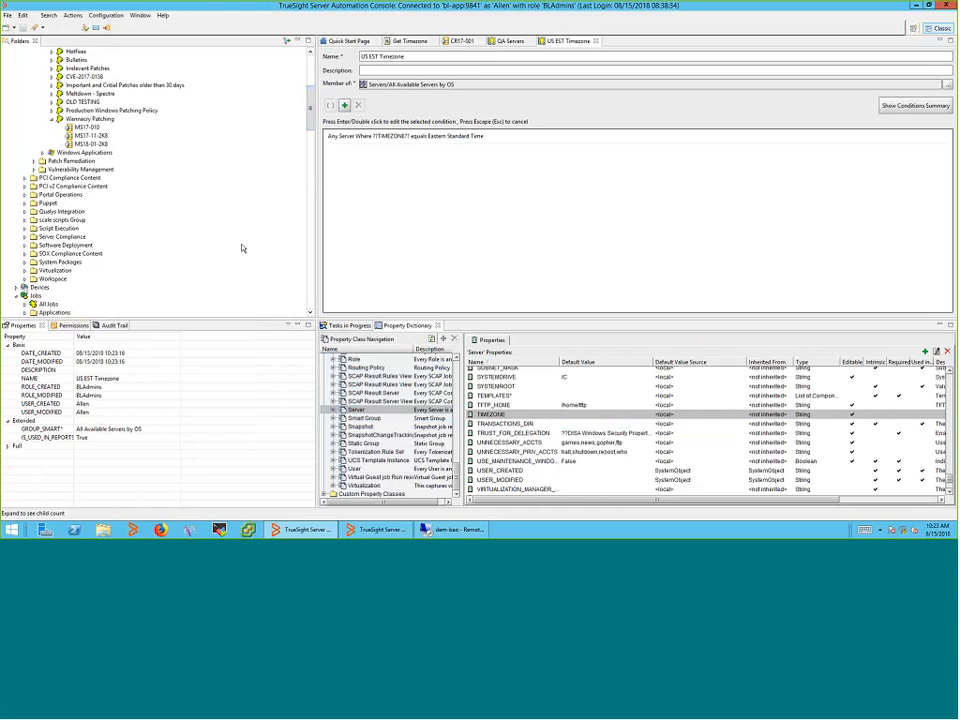
scroll(241, 248, "up", 1)
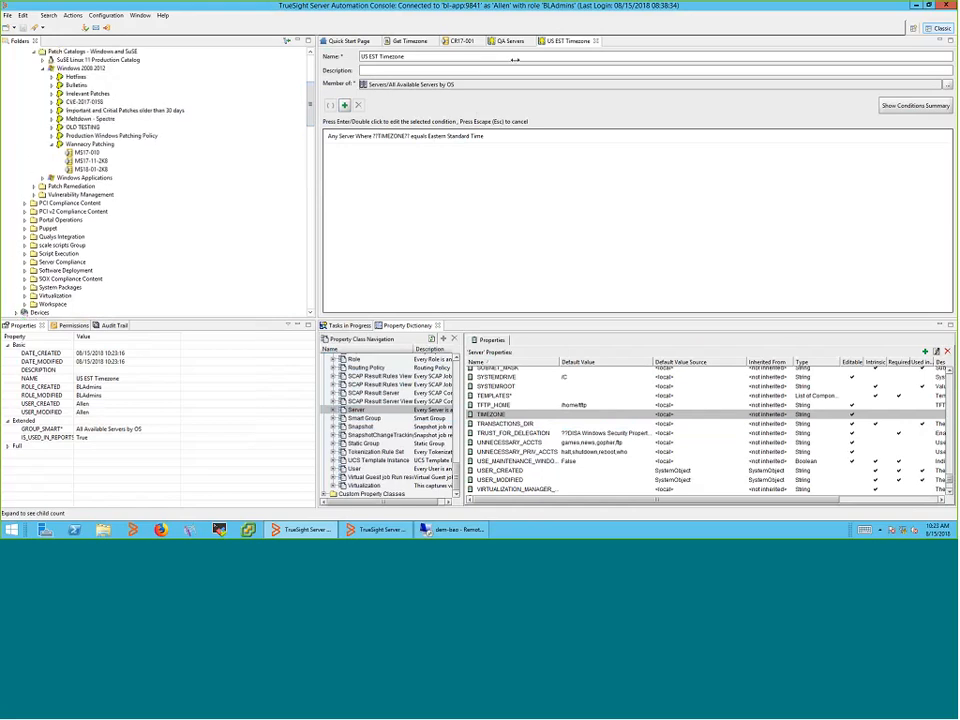